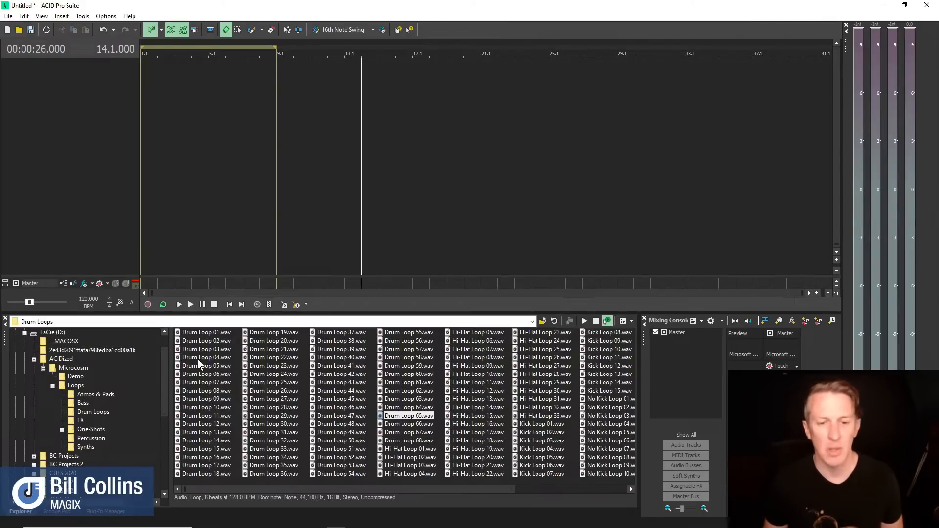
Step: Add Drum Loop 01.wav as a new track at bar 1, extend its event to bar 9, and play it back
left_click(203, 334)
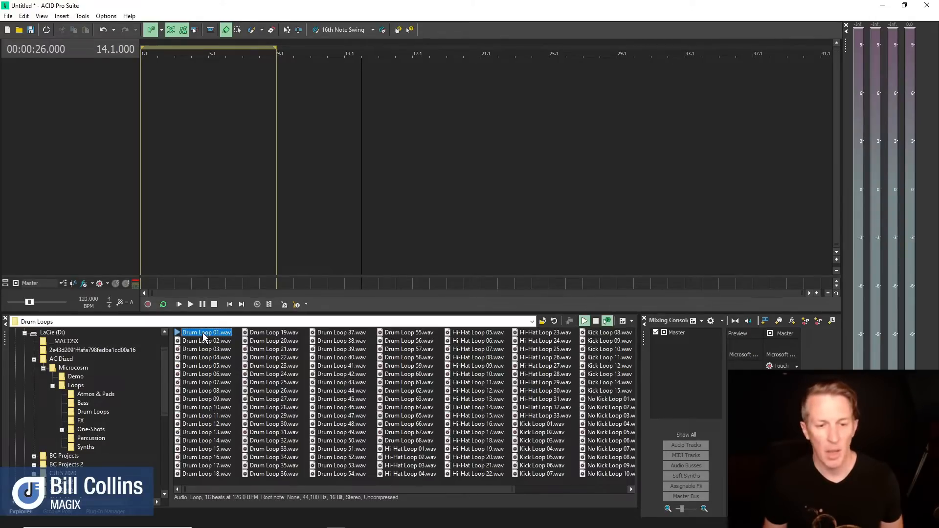
left_click_drag(203, 337, 137, 95)
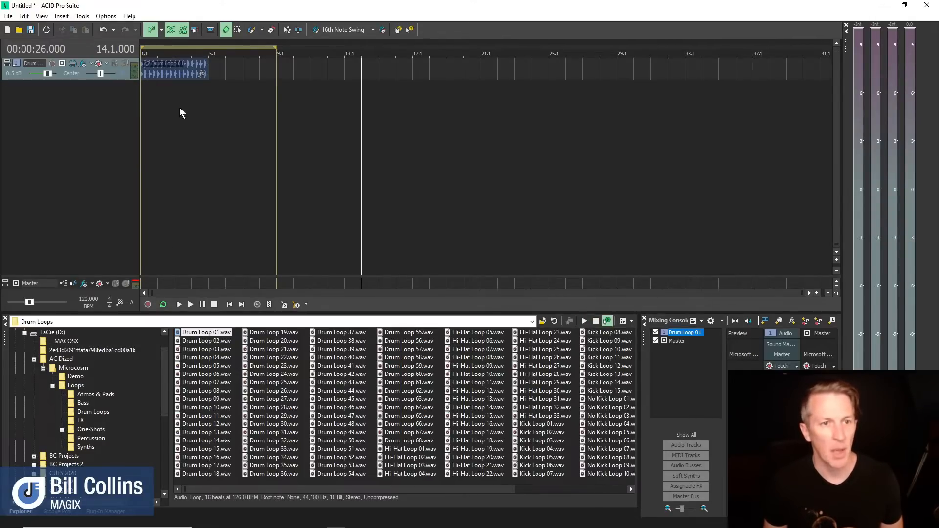
left_click_drag(209, 69, 276, 89)
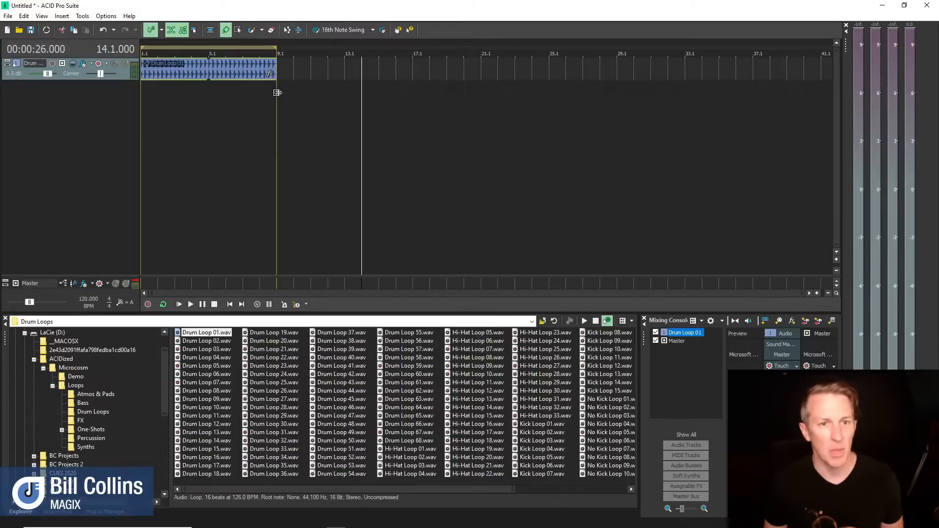
left_click(230, 304)
left_click(190, 304)
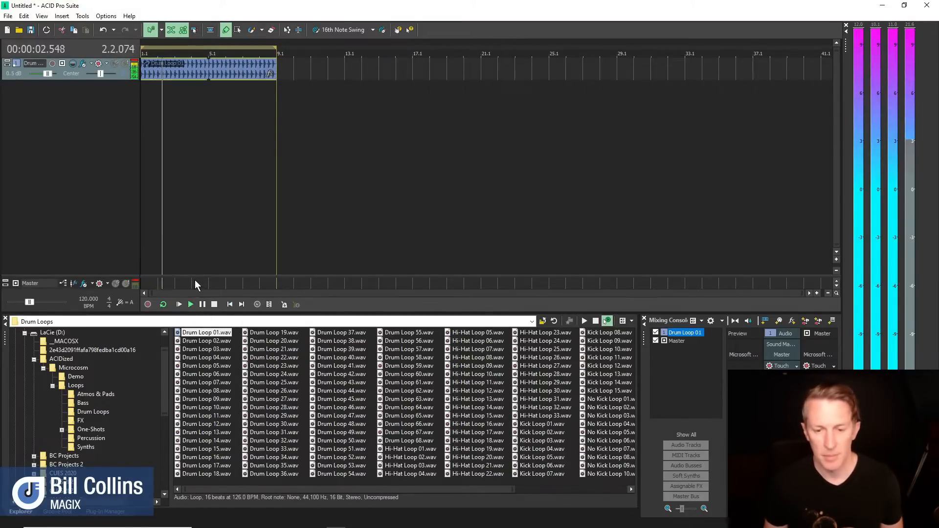
left_click(214, 303)
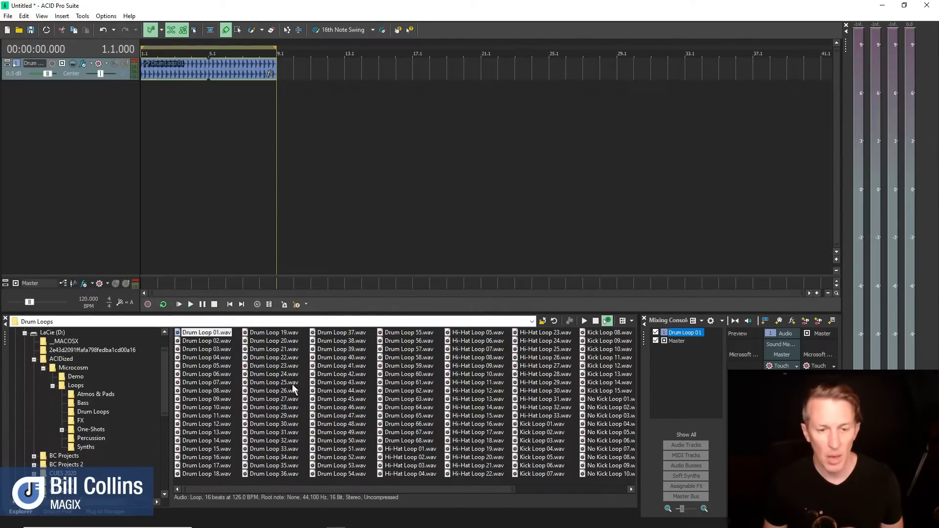
Step: Place Hi-Hat Loop 01.wav on a new track from bar 5 to bar 9, and duplicate the drum and hi-hat events together at bar 9
left_click_drag(410, 449, 205, 142)
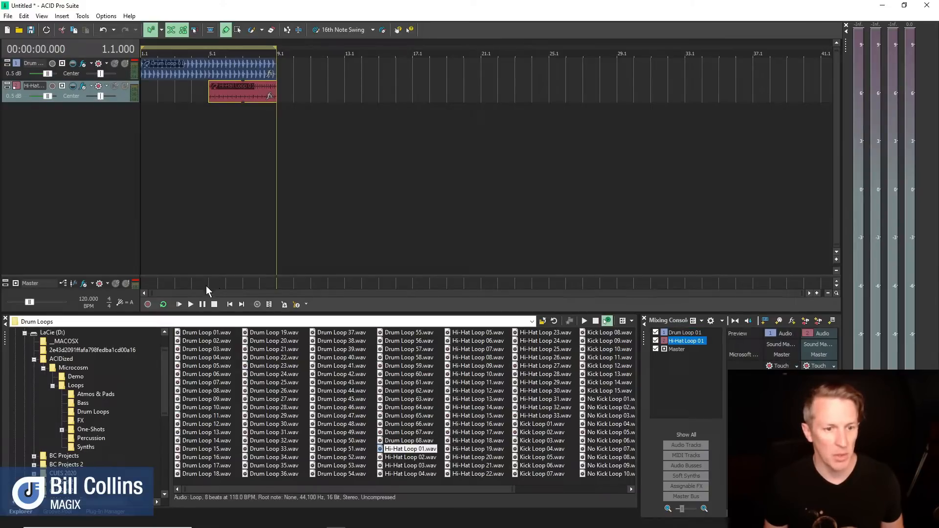
left_click(236, 30)
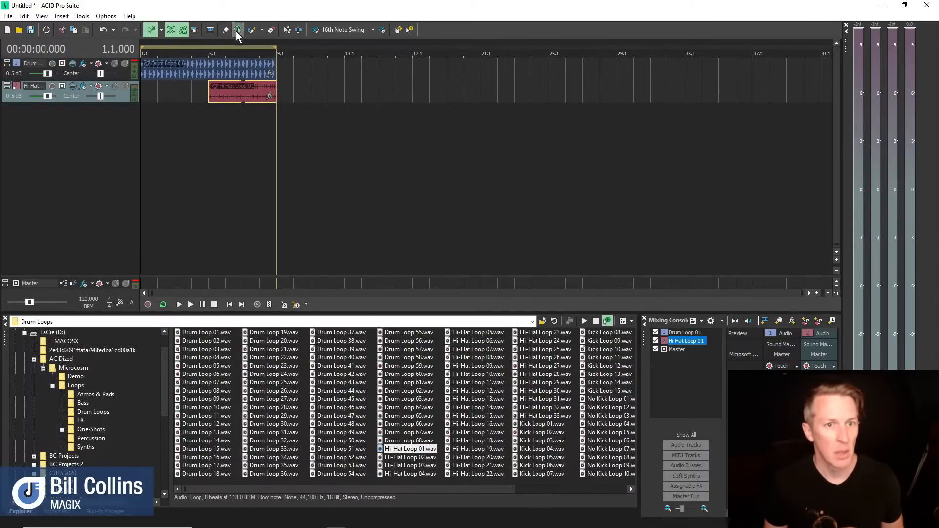
mouse_move(274, 127)
left_mouse_down()
mouse_move(151, 51)
mouse_move(137, 54)
left_mouse_up()
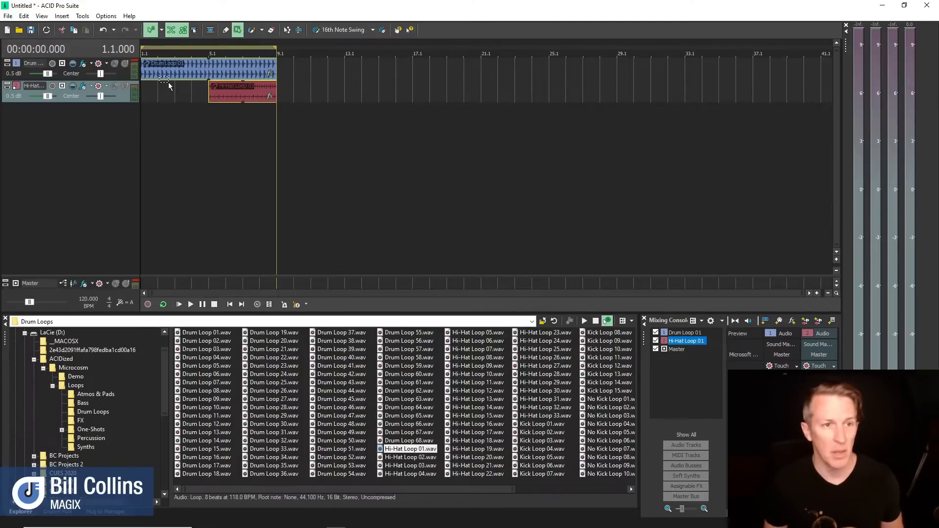
left_click(275, 72)
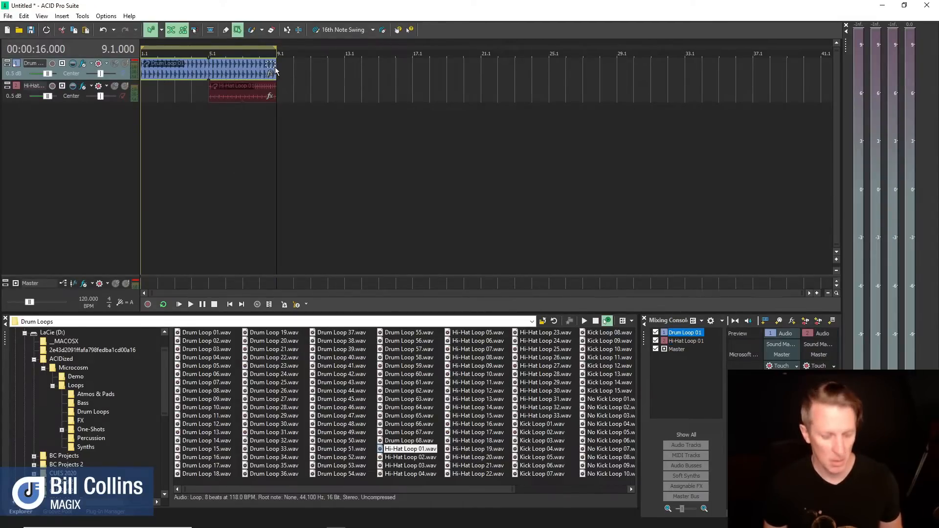
key("ctrl+v")
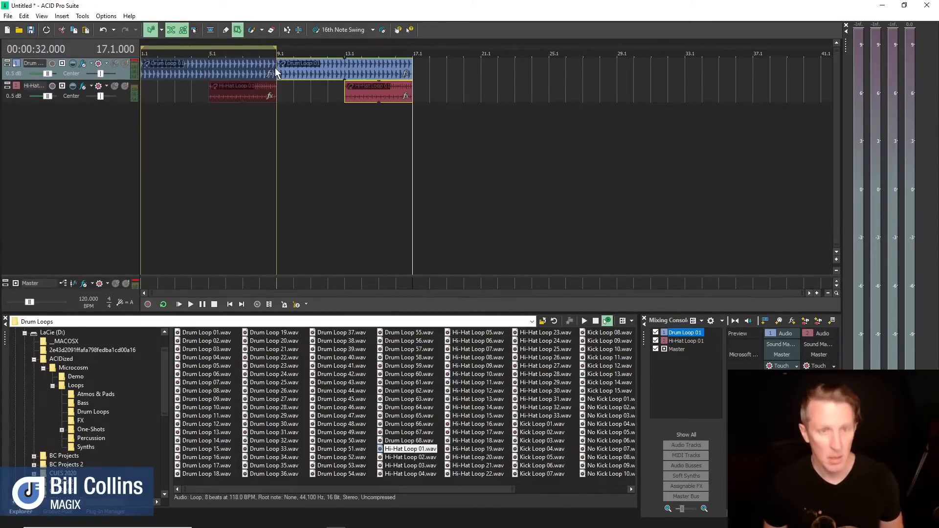
Step: Extend the loop region to bar 17 and preview Drum Loop 64.wav against the arrangement from the project start
left_click_drag(276, 47, 409, 90)
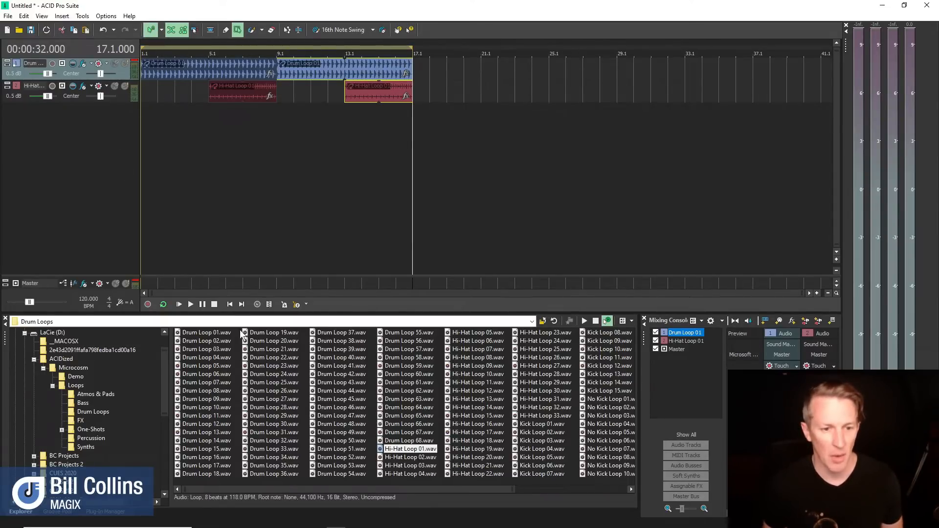
left_click(229, 304)
left_click(191, 304)
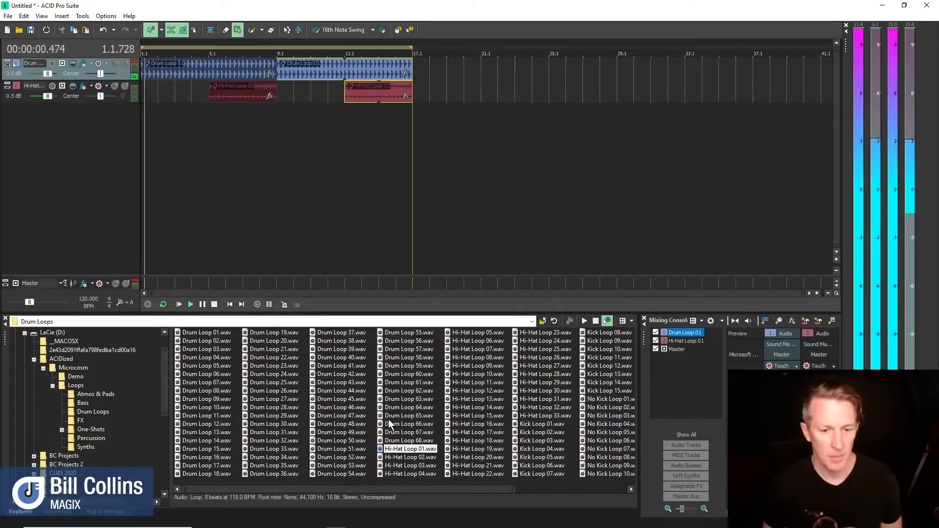
left_click(399, 409)
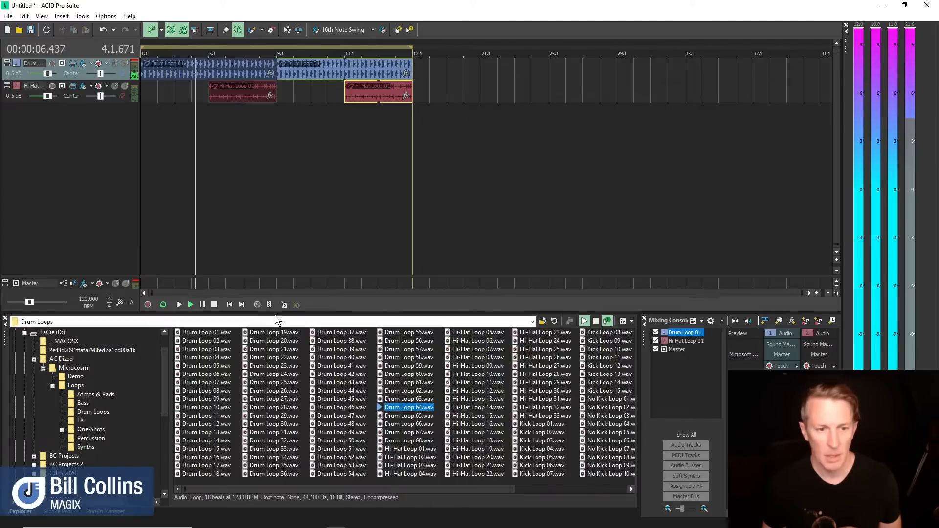
left_click(215, 304)
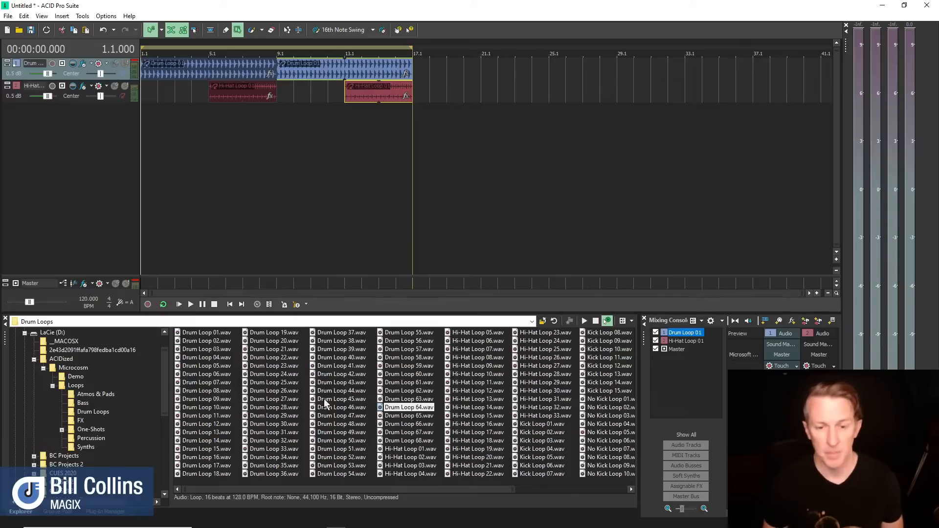
Step: Add Drum Loop 64.wav on a new track at bar 9, extend its event to bar 17, and play the arrangement
left_click_drag(404, 411, 278, 140)
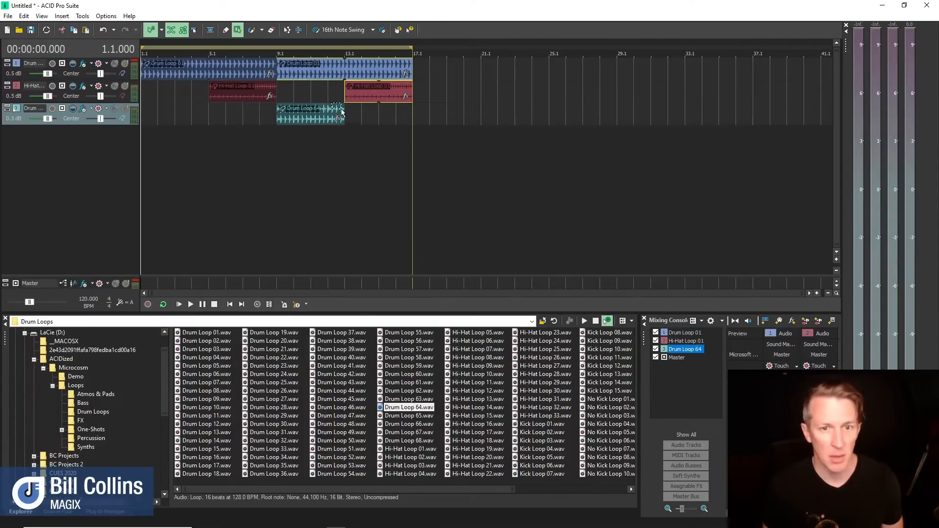
left_click_drag(342, 112, 413, 113)
key("space")
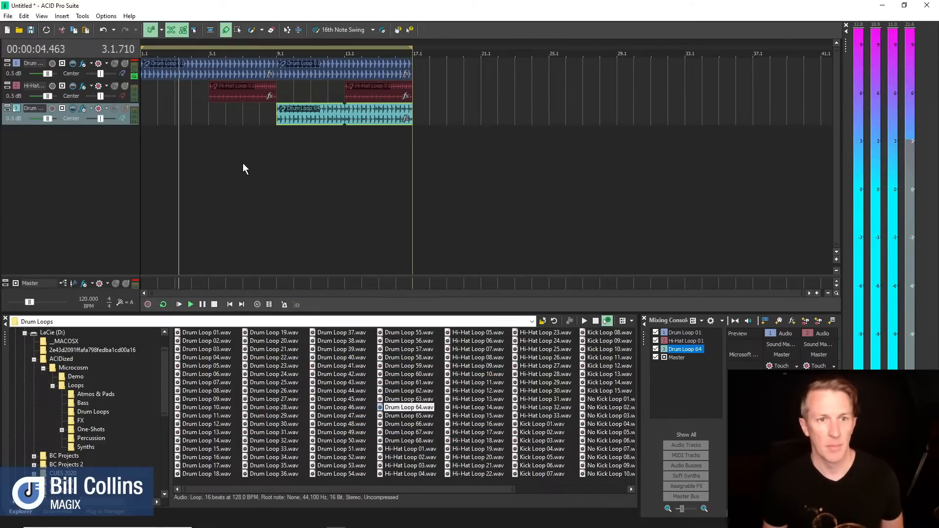
key("space")
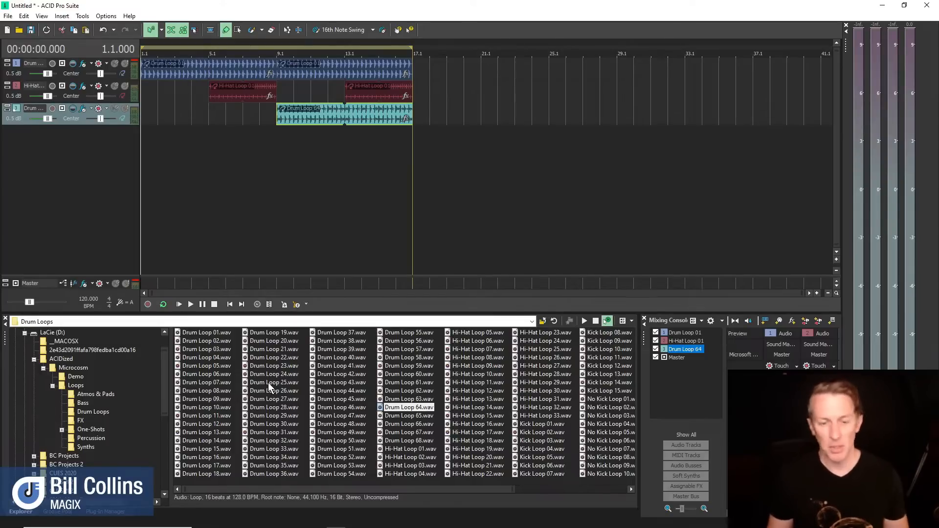
Step: Paint and erase segments of the hi-hat track so that it plays only in bars 5, 7, 10, 12, 14 and 16
left_click(251, 30)
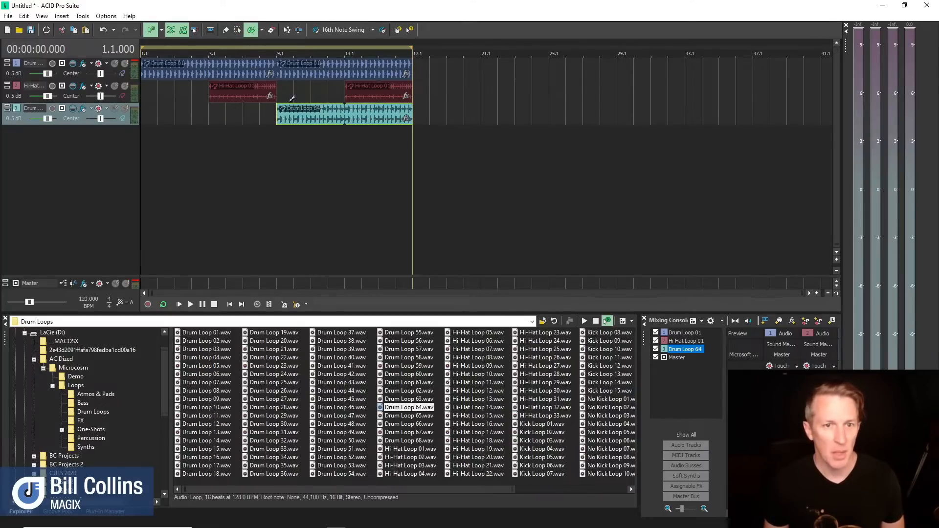
left_click(332, 88)
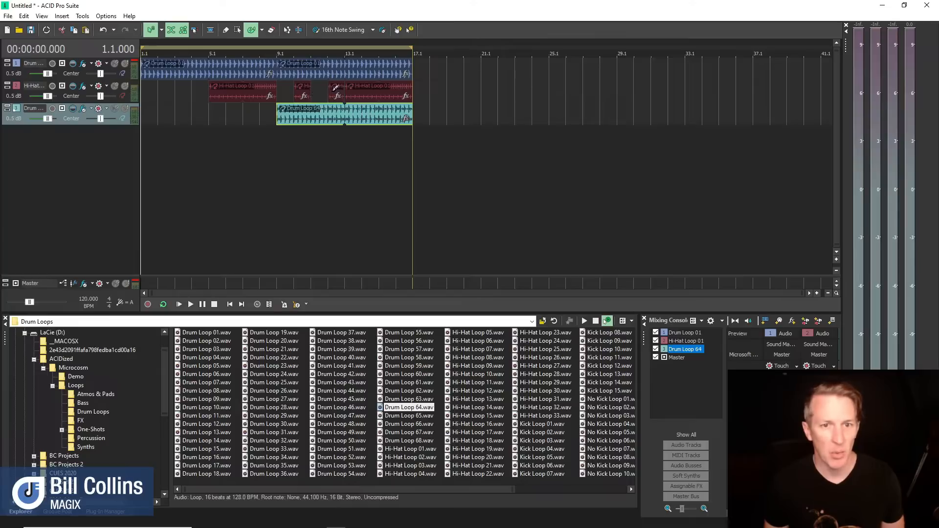
left_click(233, 87)
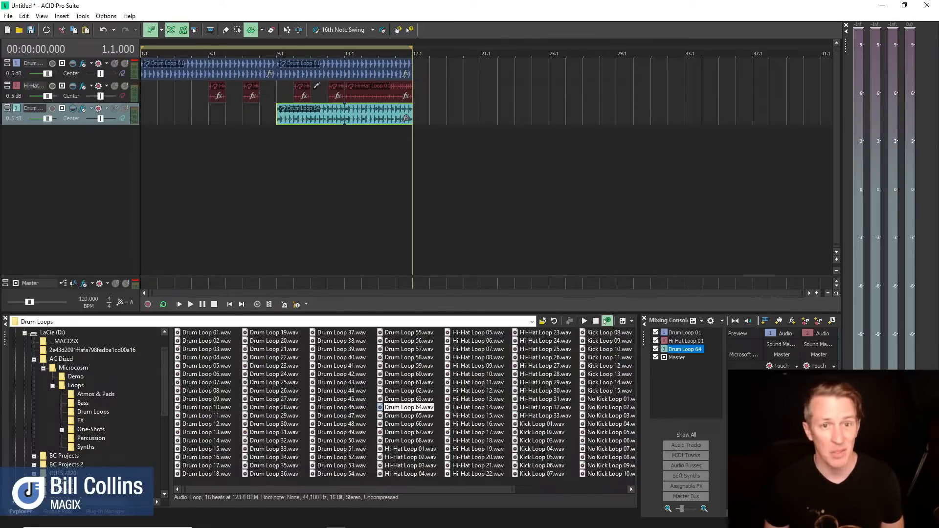
left_click(365, 88)
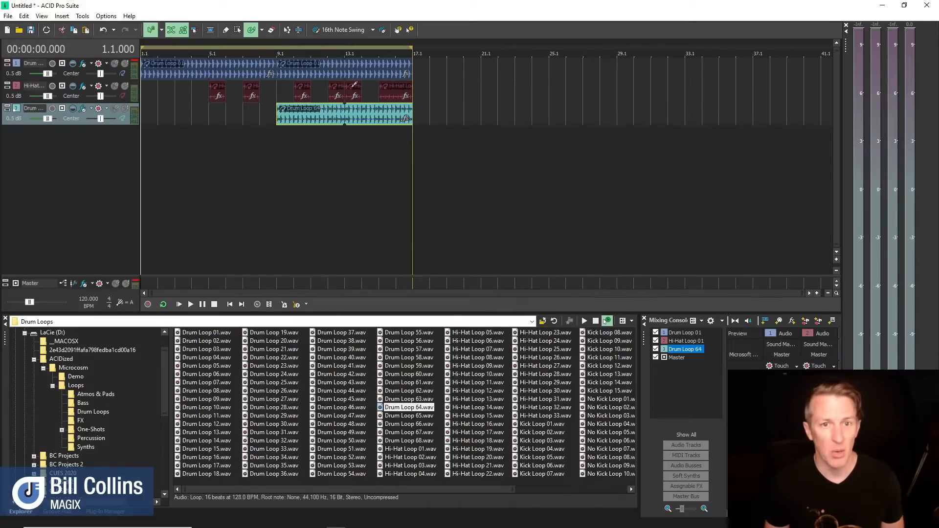
left_click(390, 86)
Step: Play the arrangement while browsing the One-Shots folder and its Cymbal OS subfolder entry
key("space")
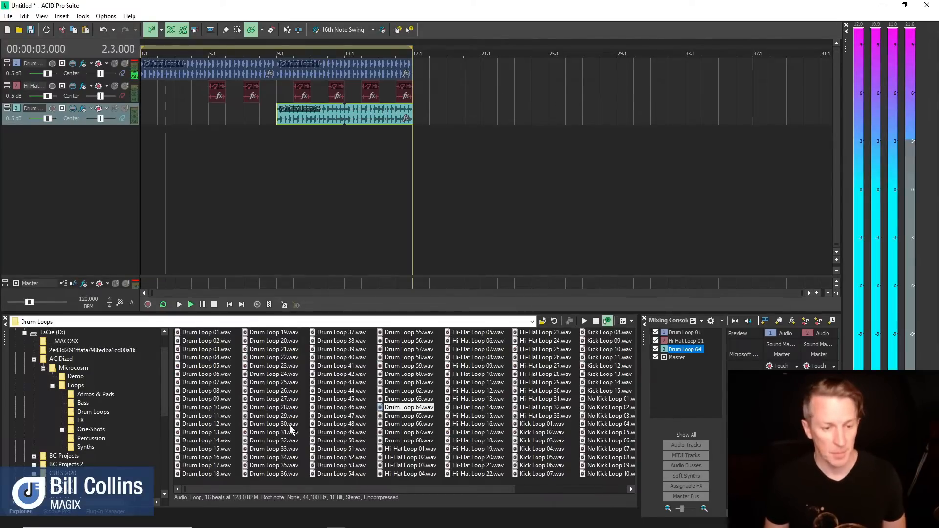
left_click(89, 430)
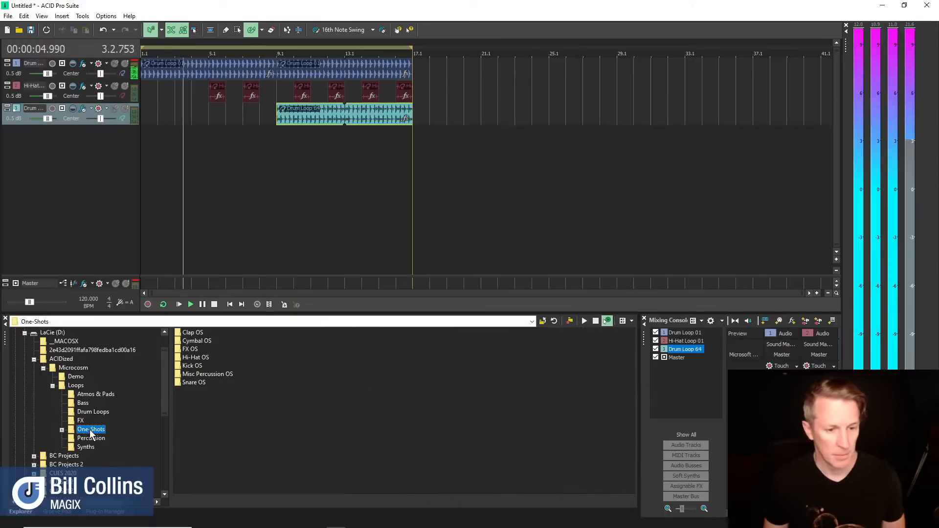
left_click(197, 341)
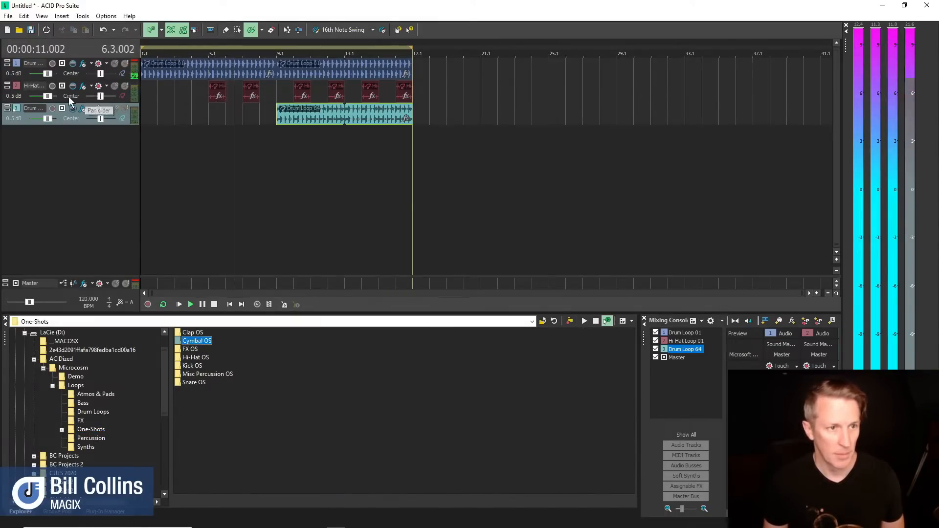
Step: Lower the hi-hat track's volume to -9.6 dB with its track height enlarged, and stop playback
scroll(47, 96, "down", 2)
scroll(48, 96, "down", 2)
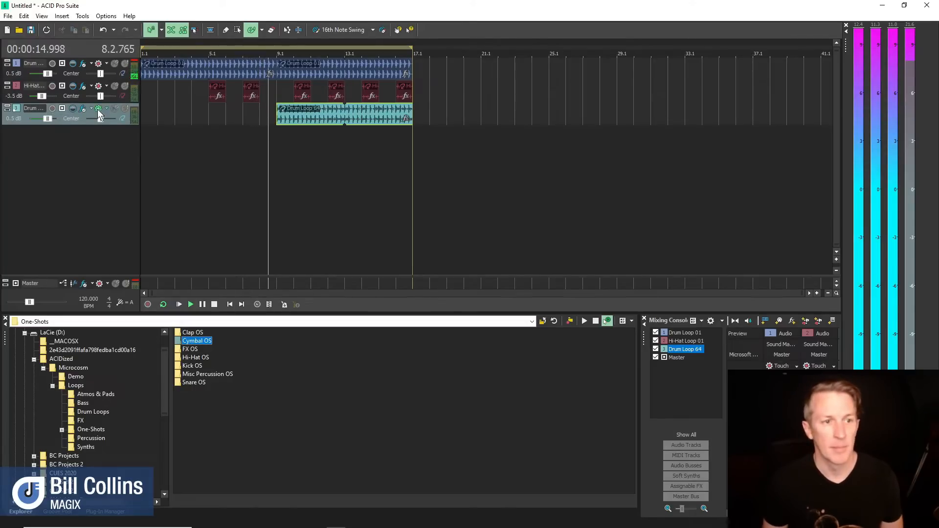
left_click_drag(88, 101, 95, 117)
left_click_drag(57, 93, 52, 96)
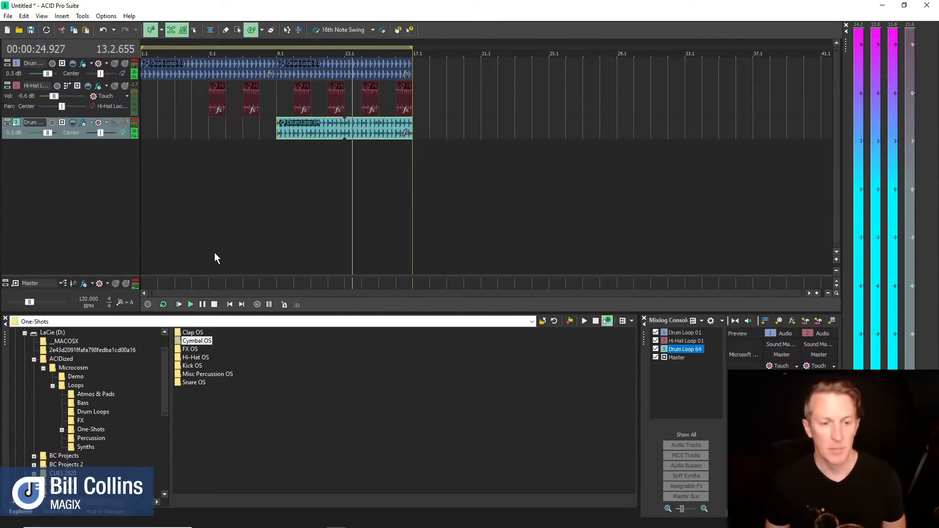
left_click(214, 304)
Step: Preview Bass Loop 04.wav and Bass Loop 05.wav from the Bass folder against the playing arrangement
left_click(87, 403)
left_click(192, 366)
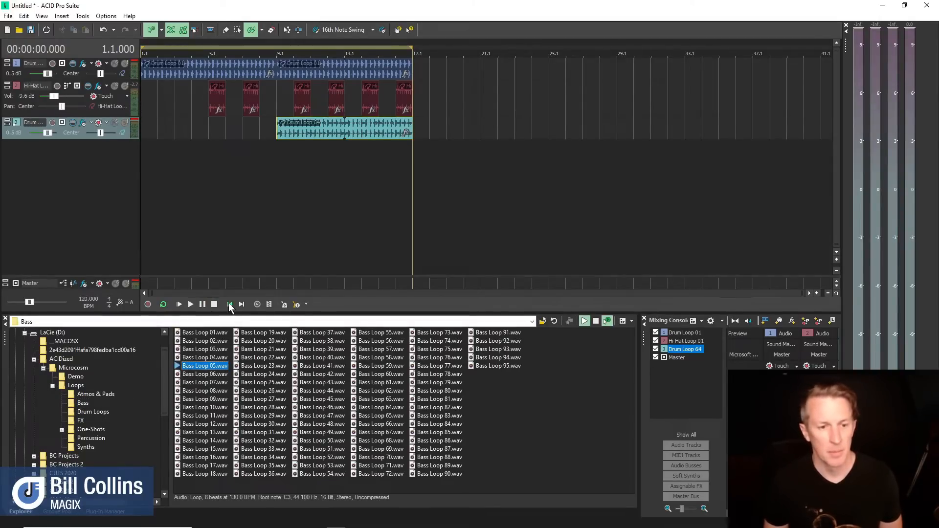
left_click(191, 304)
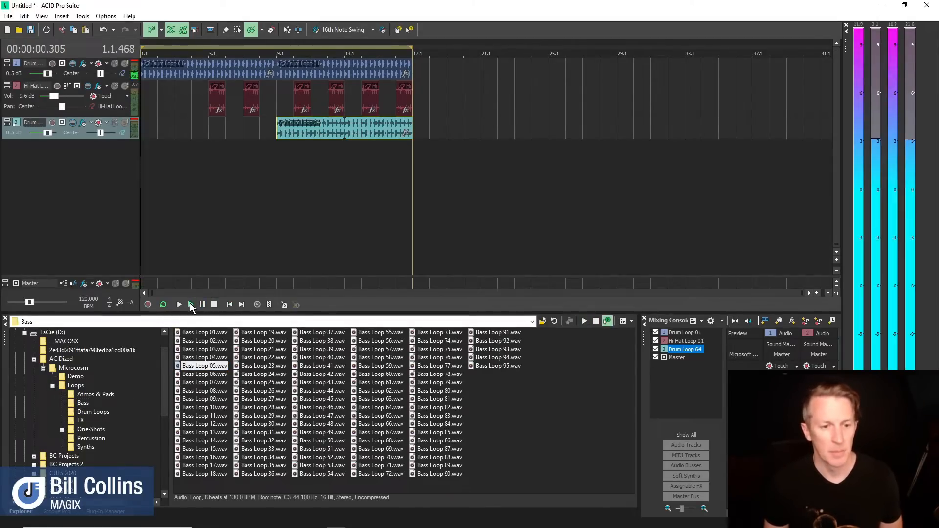
left_click(200, 367)
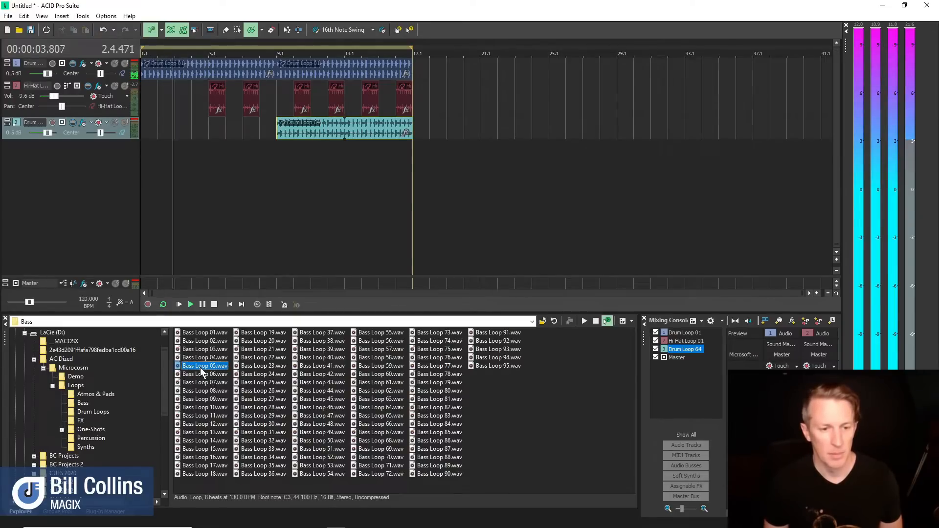
left_click(176, 358)
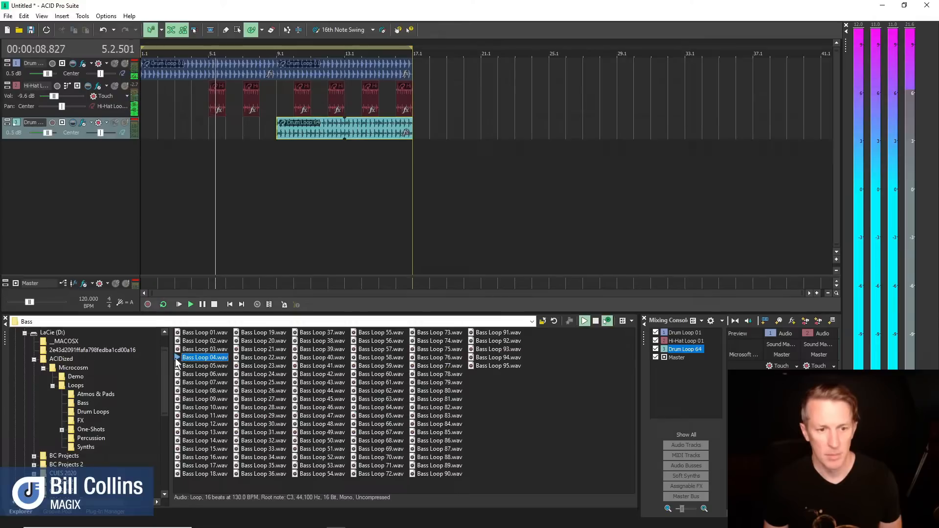
left_click(178, 366)
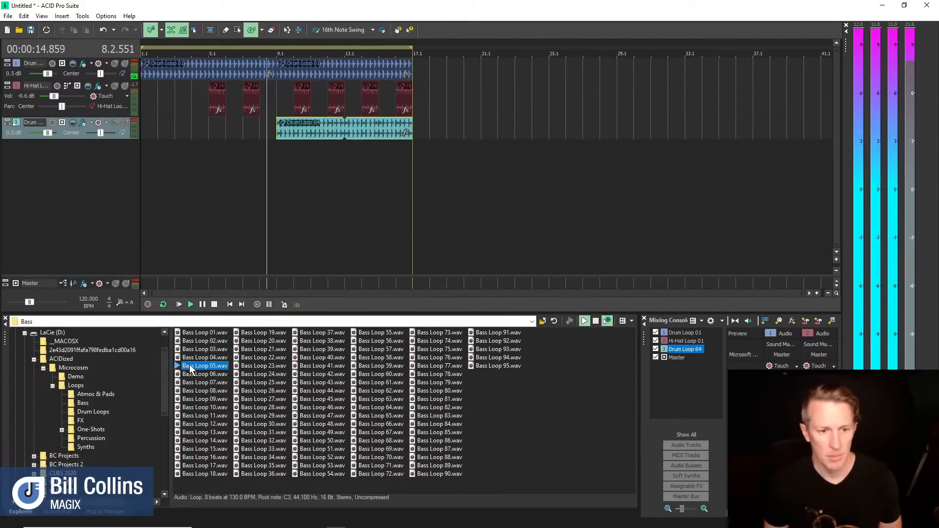
Step: Place Bass Loop 05.wav on a new track at bar 5 and transpose its event down two semitones
left_click_drag(190, 365, 210, 162)
key("space")
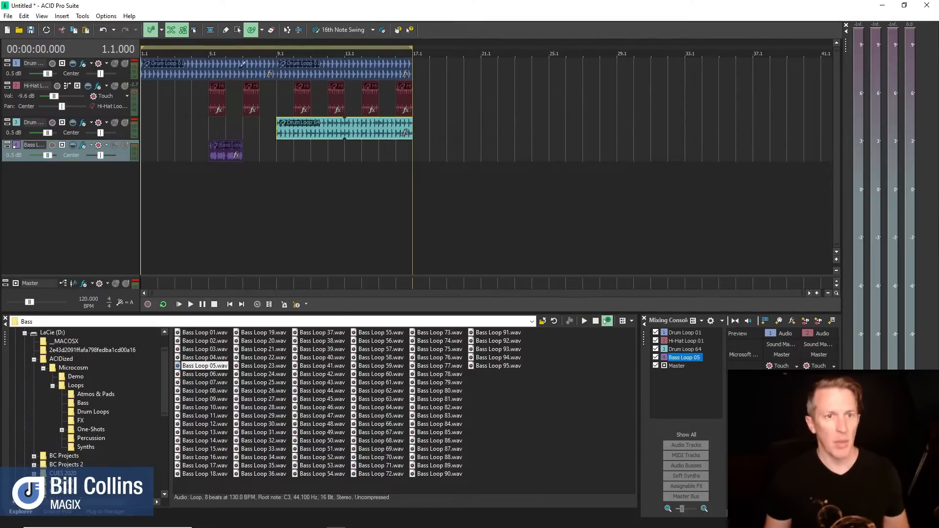
left_click(225, 30)
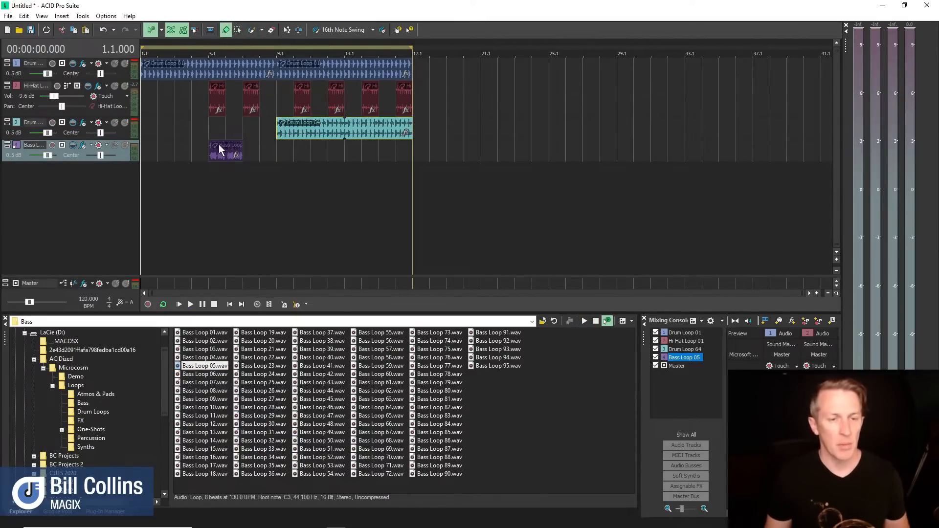
left_click(221, 157)
scroll(219, 153, "up", 3)
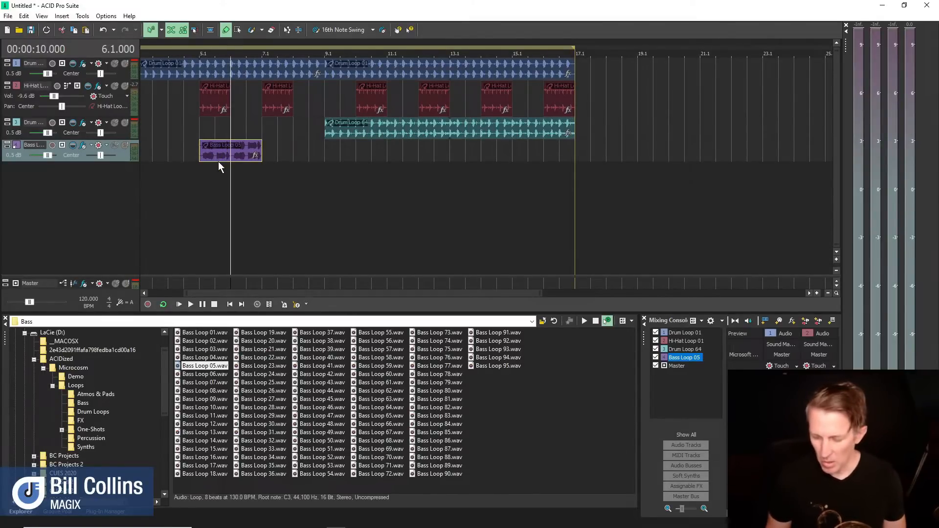
key("minus")
key("minus")
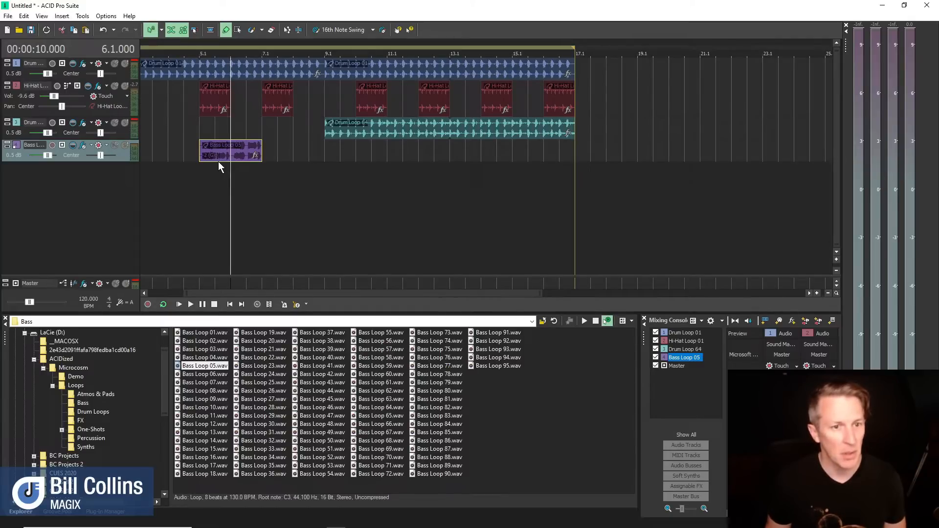
Step: Play back the transposed Bass Loop 05 event, stop, and extend the event to bar 9
left_click(214, 304)
left_click(190, 304)
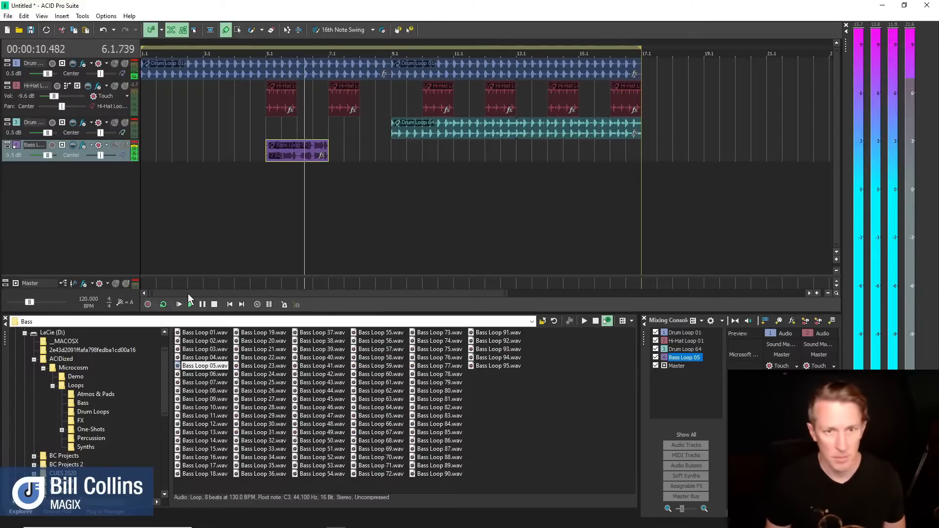
key("space")
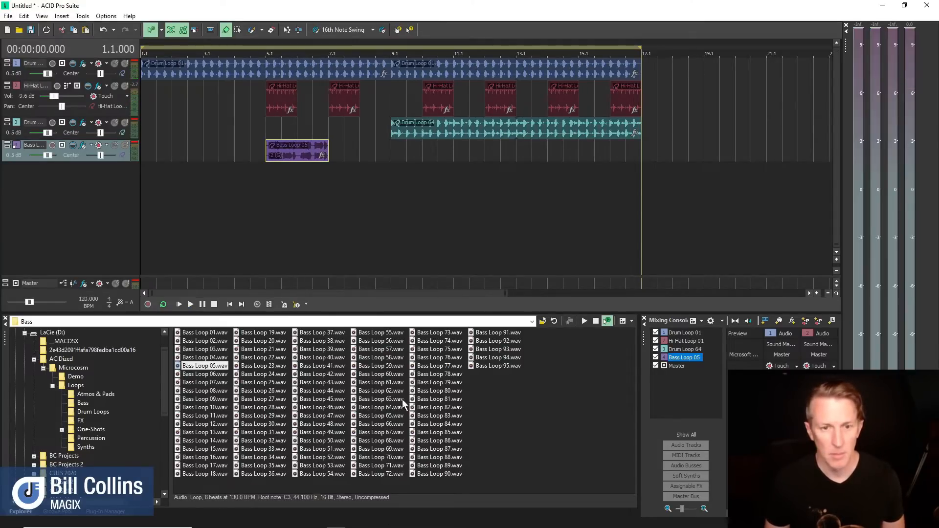
left_click_drag(328, 151, 396, 176)
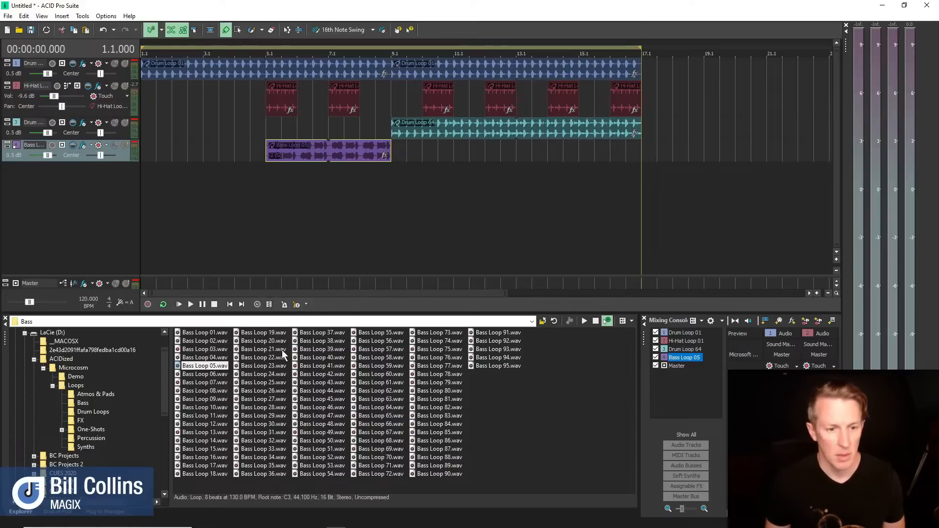
Step: Preview Bass Loop 06.wav and Bass Loop 07.wav, and lay Bass Loop 07.wav on a new track from bar 9 to bar 17
left_click(212, 375)
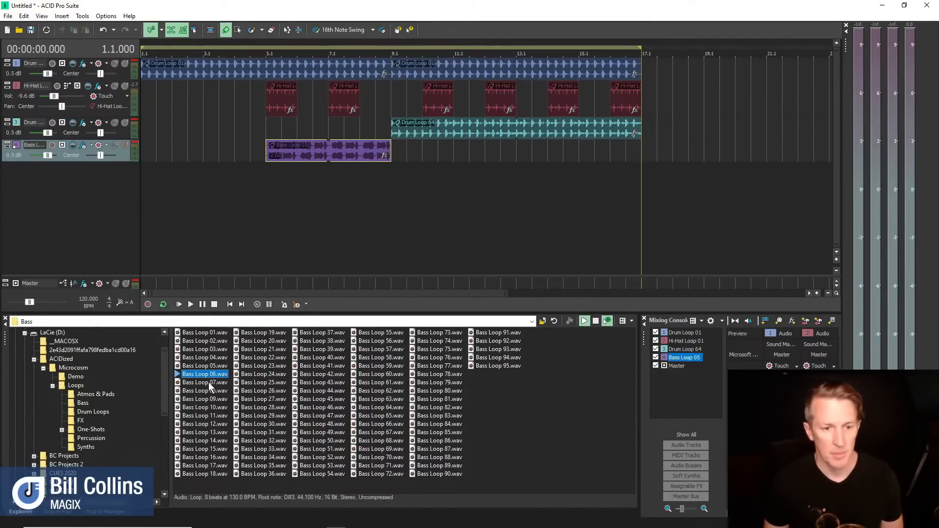
left_click(207, 383)
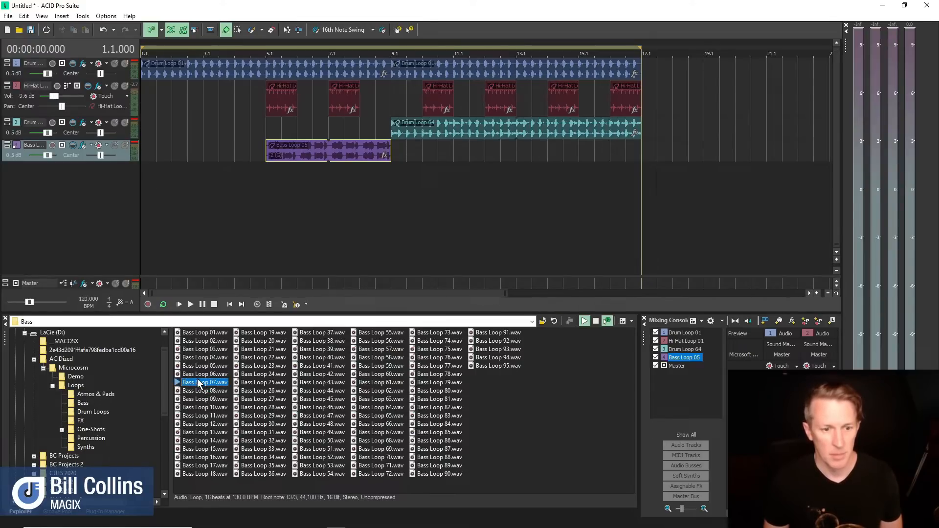
left_click_drag(205, 370, 454, 169)
key("space")
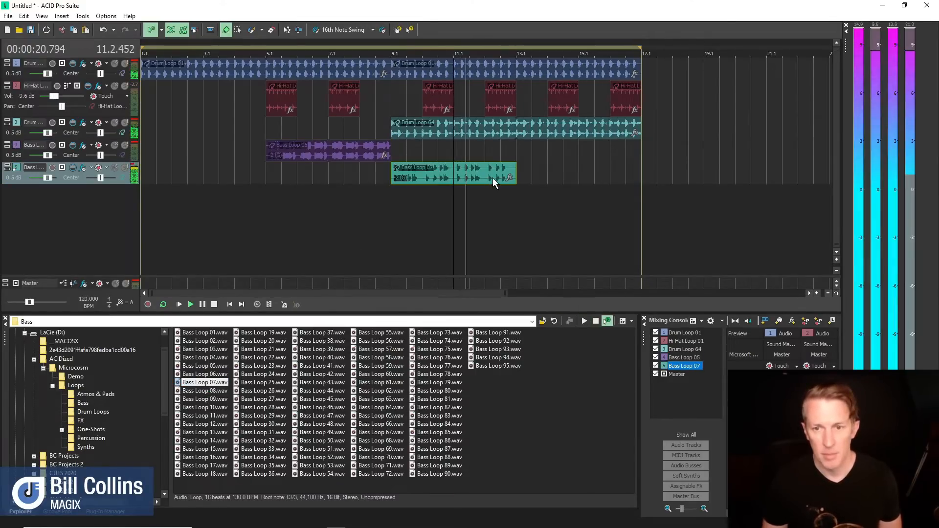
left_click_drag(516, 171, 642, 171)
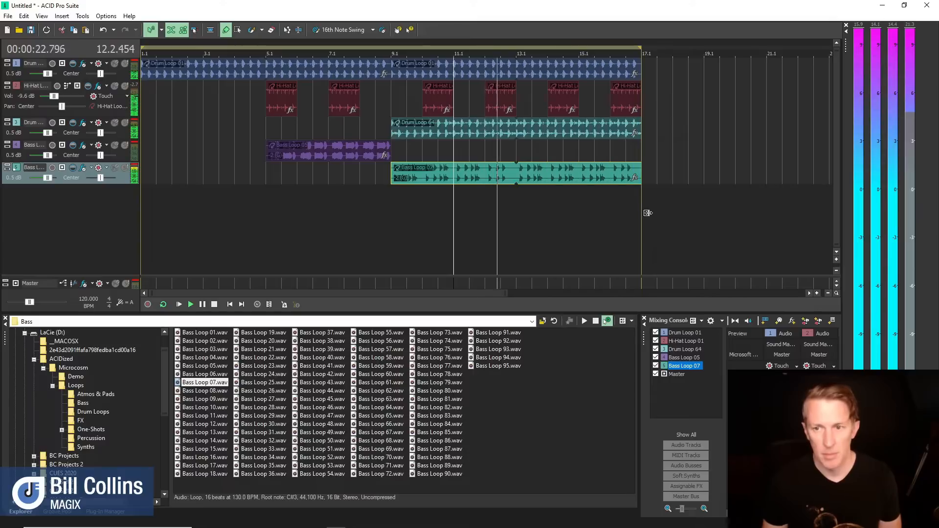
Step: Play the arrangement from the start through the bass entry to check the layered loops, and stop playback
left_click(230, 304)
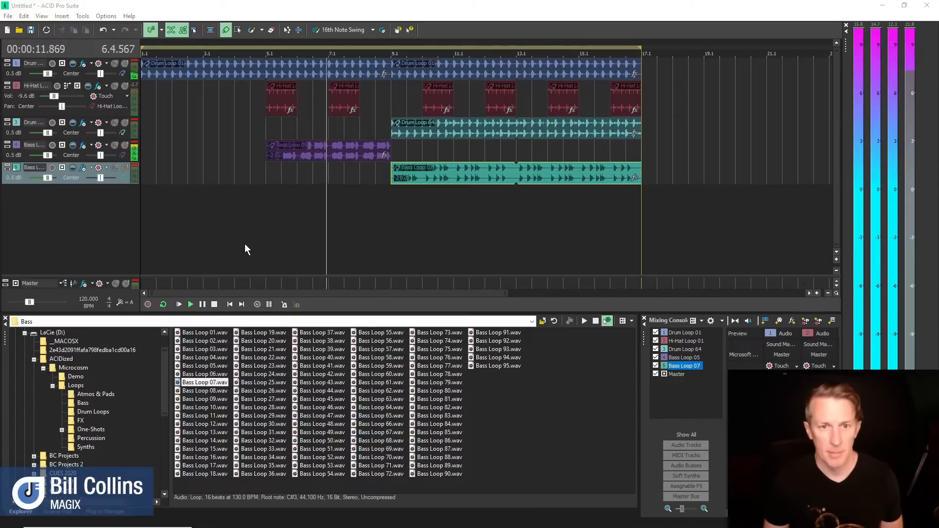
left_click(214, 304)
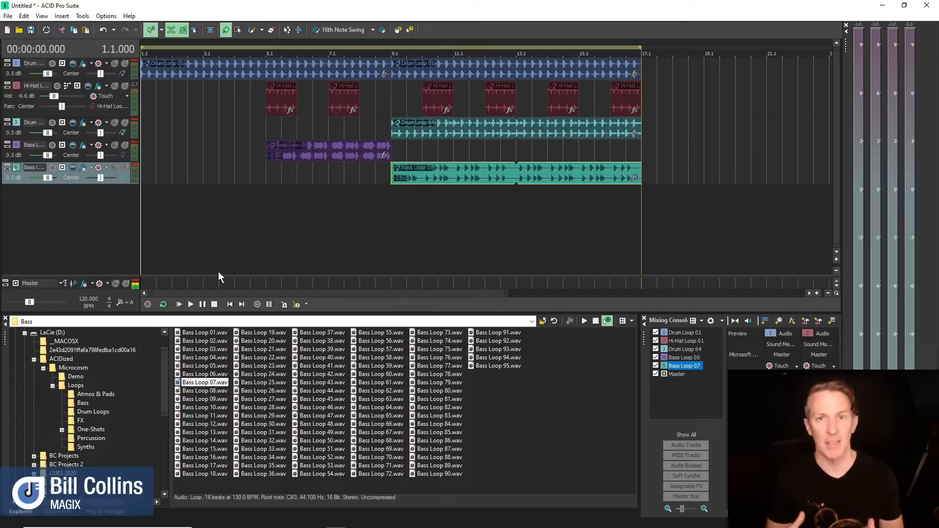
left_click(225, 27)
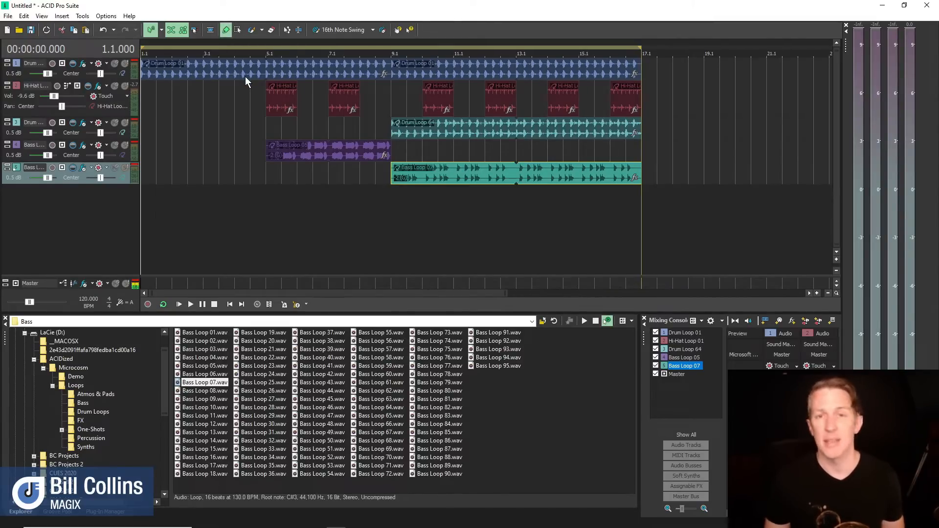
Step: Add the EchoBoy plug-in as event FX on the hi-hat event at bar 5 and audition it from bar 4
left_click(281, 99)
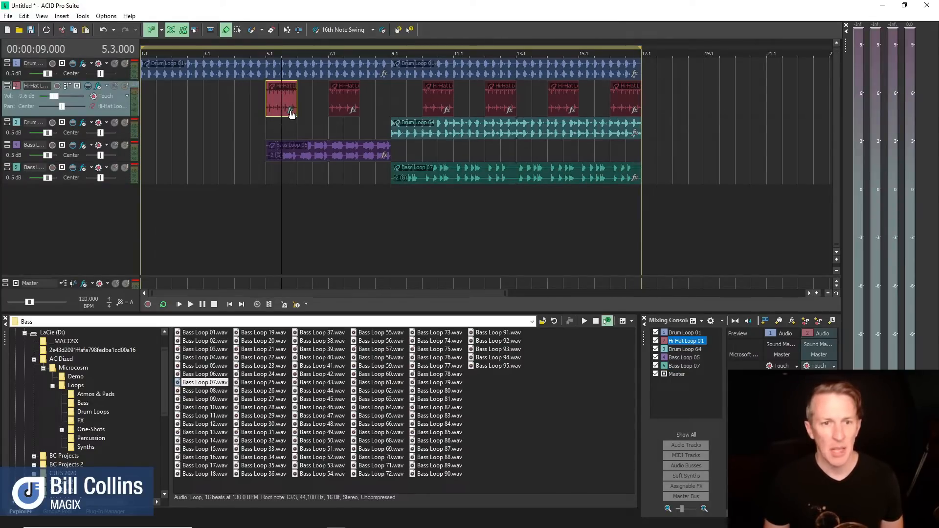
left_click(291, 110)
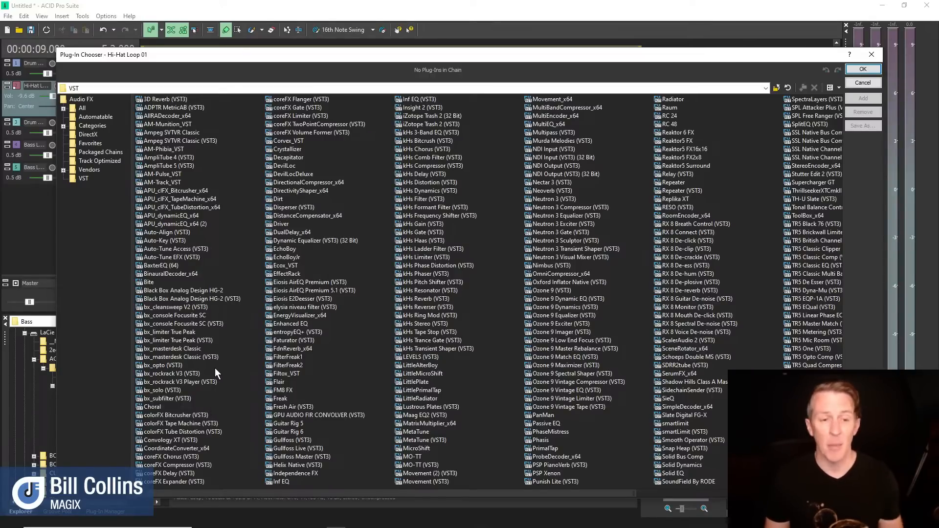
scroll(222, 382, "down", 2)
scroll(222, 382, "up", 2)
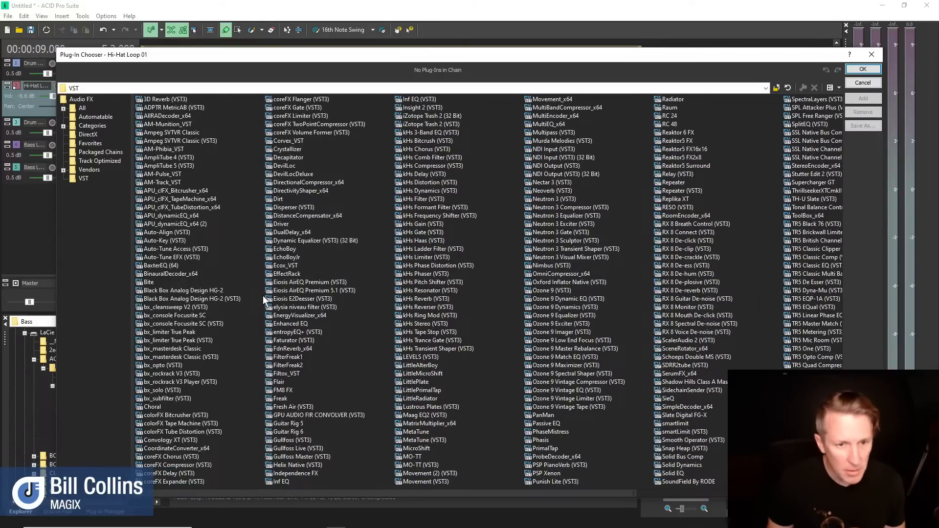
left_click(284, 249)
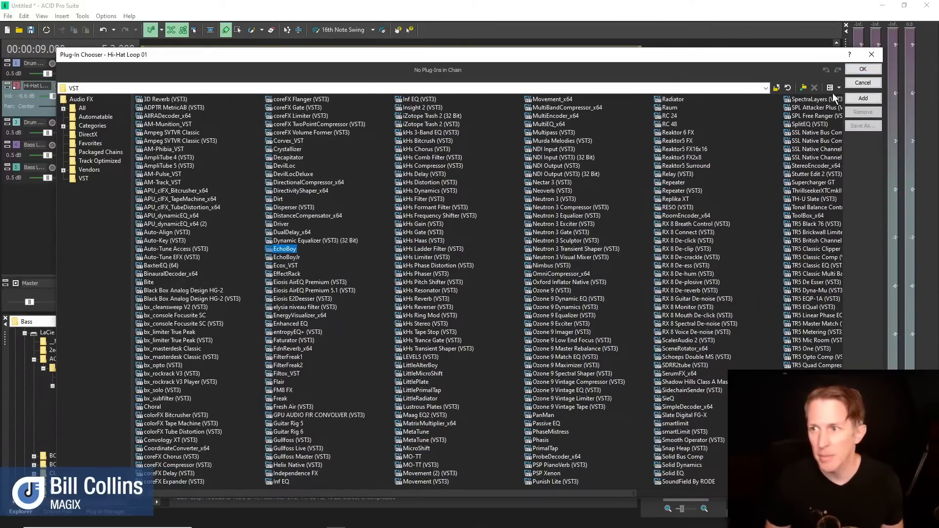
left_click(863, 98)
left_click(863, 69)
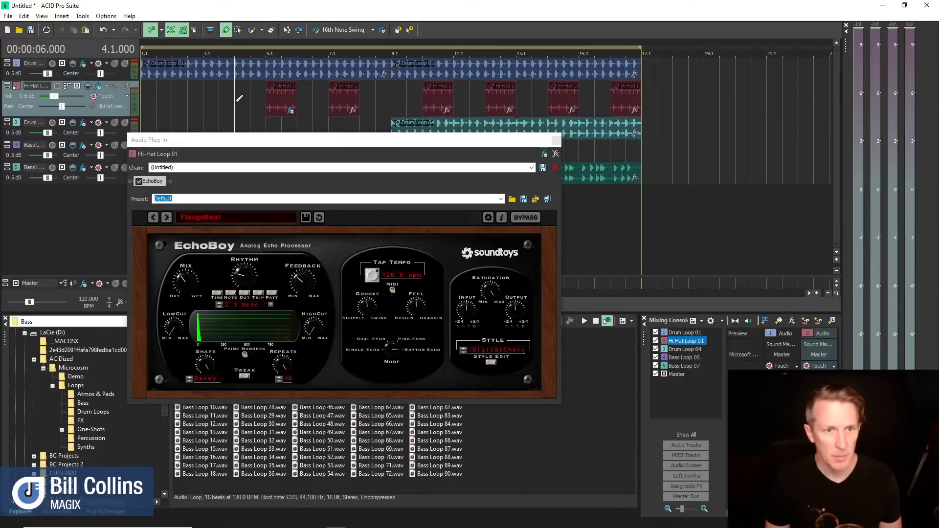
key("space")
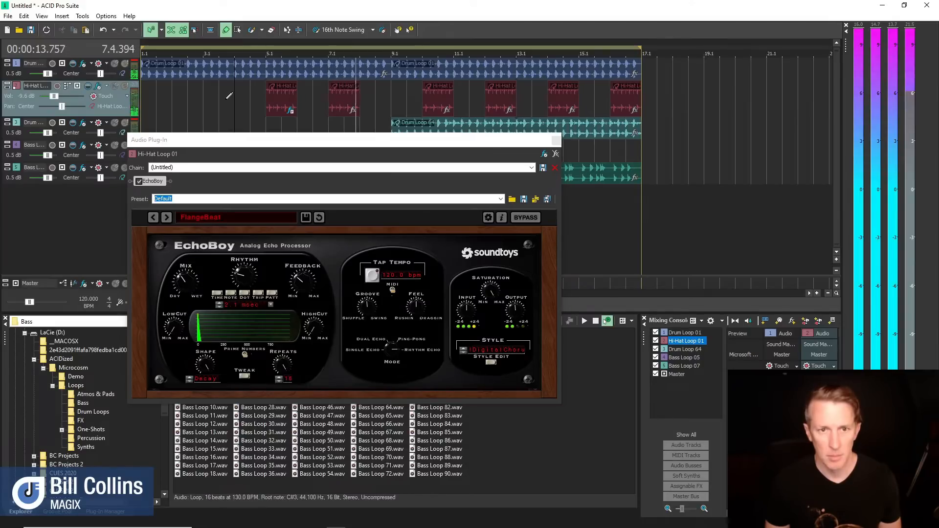
key("space")
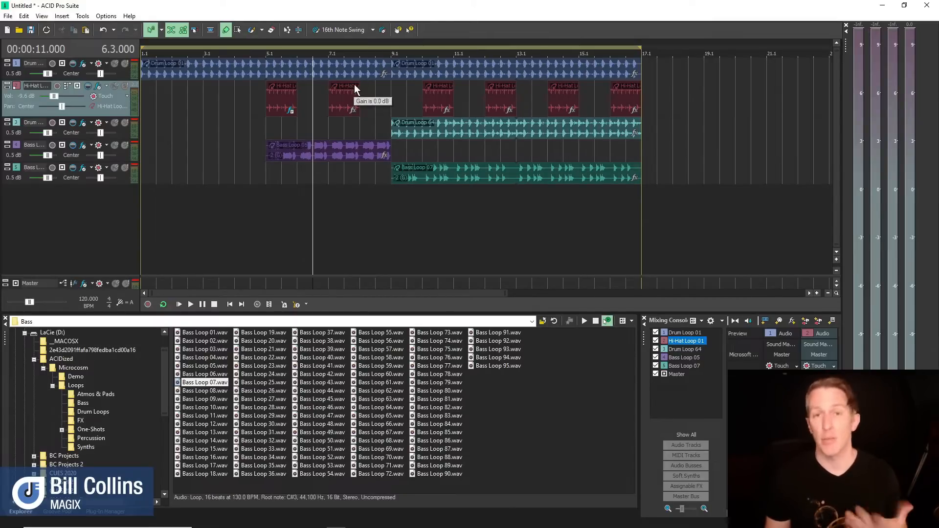
Step: Add the kHs Resonator (VST3) plug-in as event FX on the hi-hat event at bar 7 and audition it
left_click(352, 111)
left_click_drag(254, 140, 767, 69)
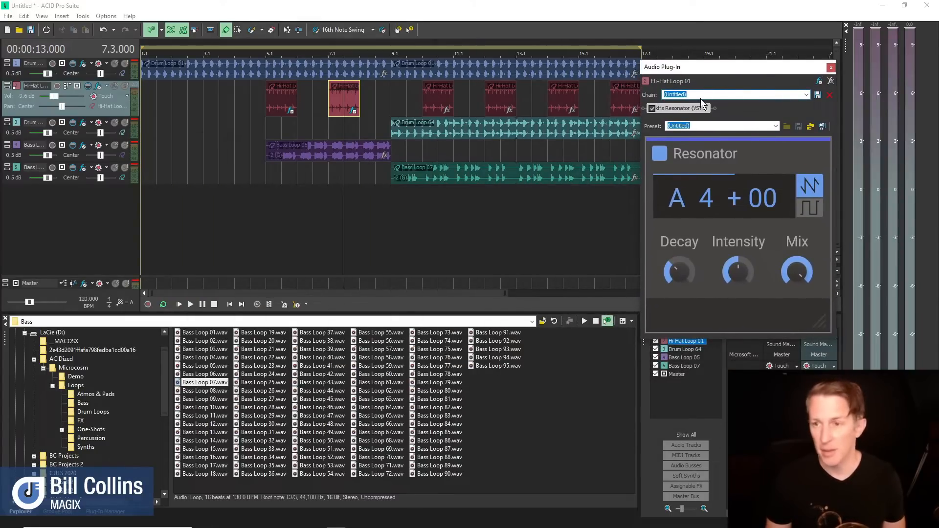
left_click(254, 93)
key("space")
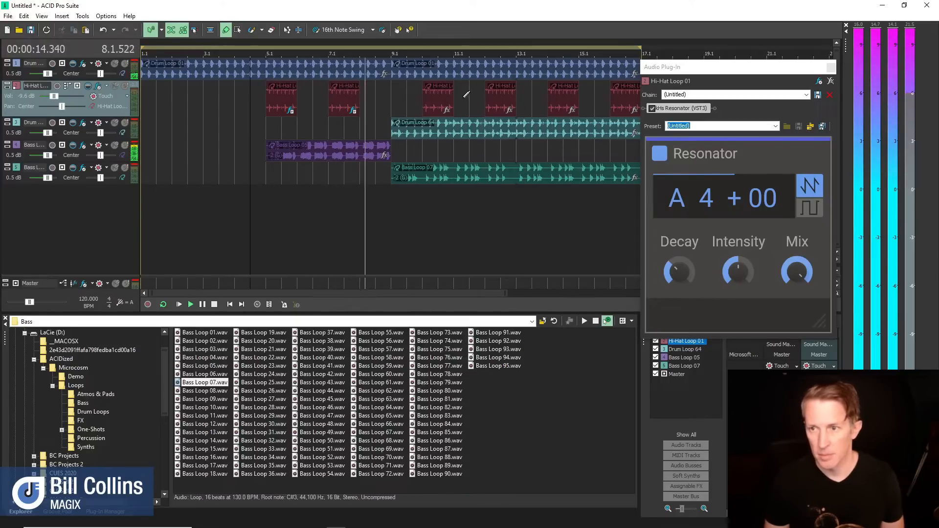
left_click(832, 68)
key("space")
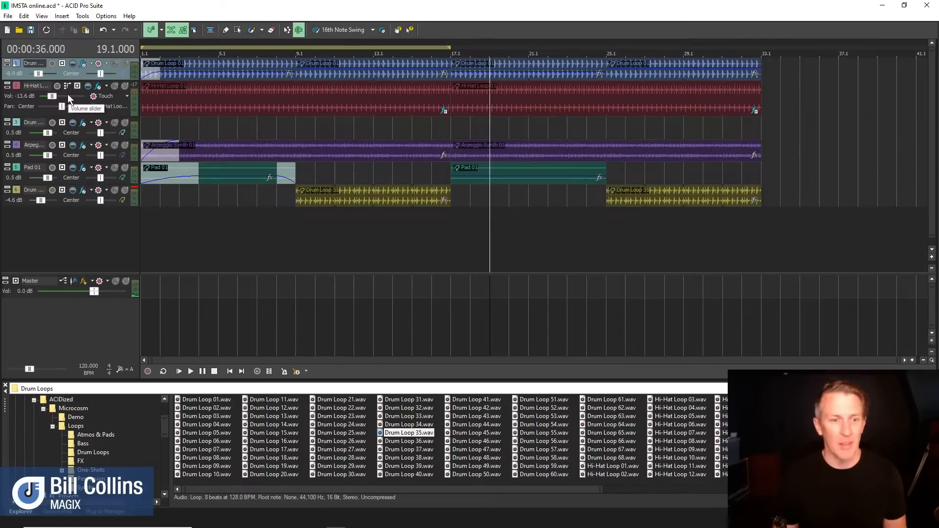
Step: Show the Morph Pads window over the arrangement and add a new pad to it
left_click(41, 16)
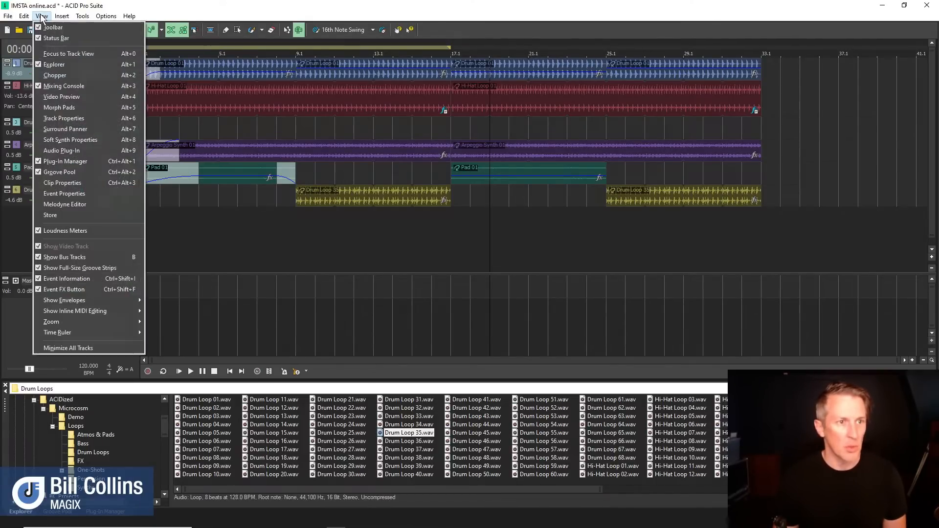
left_click(67, 108)
left_click_drag(437, 73, 531, 70)
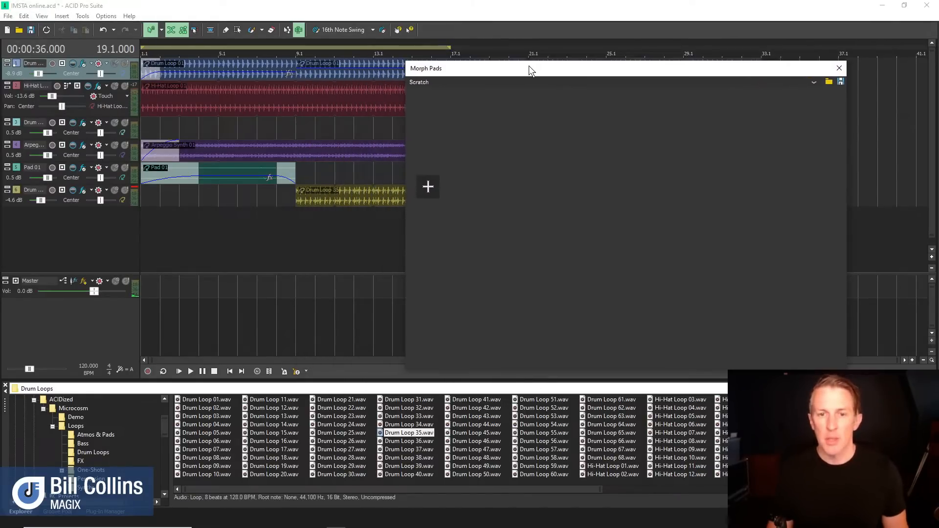
left_click(429, 188)
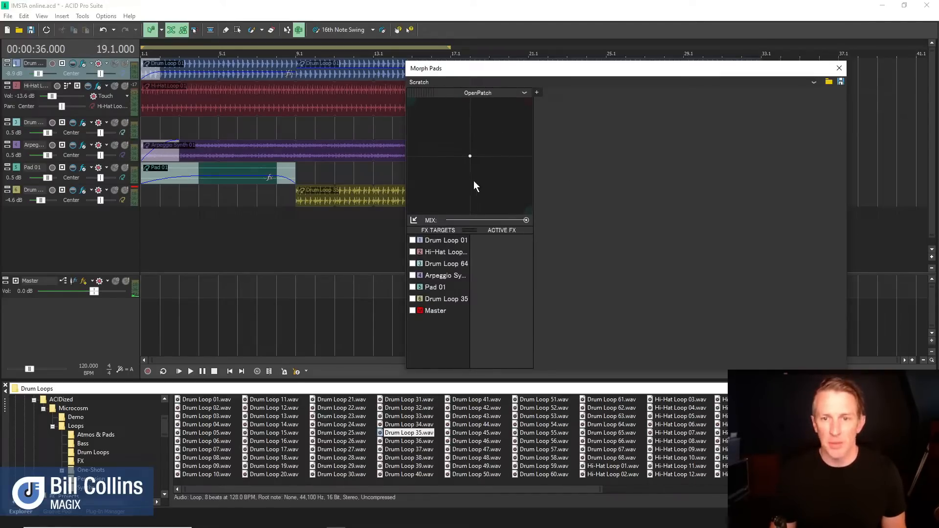
Step: Try out the OpenPatch morph pad by moving its control point around, using Latch, and looking through its patch list
left_click_drag(470, 156, 426, 128)
left_click_drag(417, 112, 477, 145)
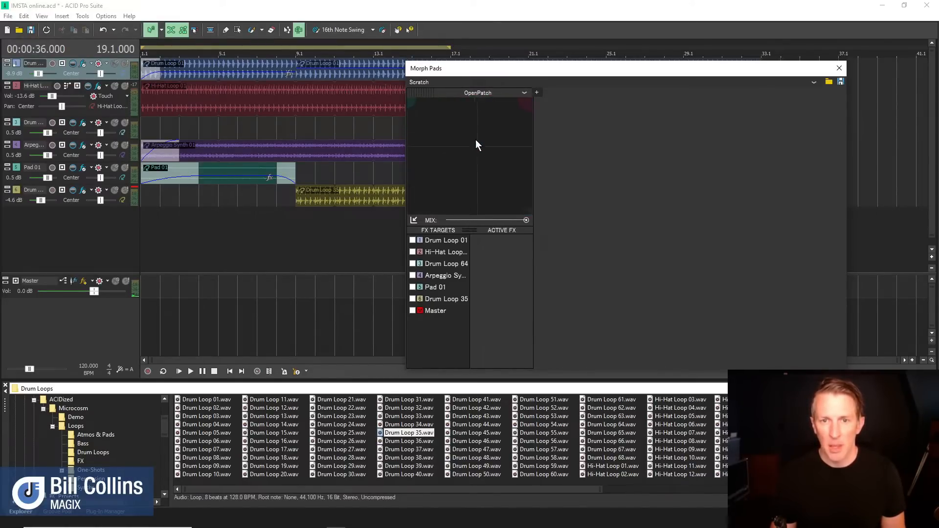
left_click(510, 94)
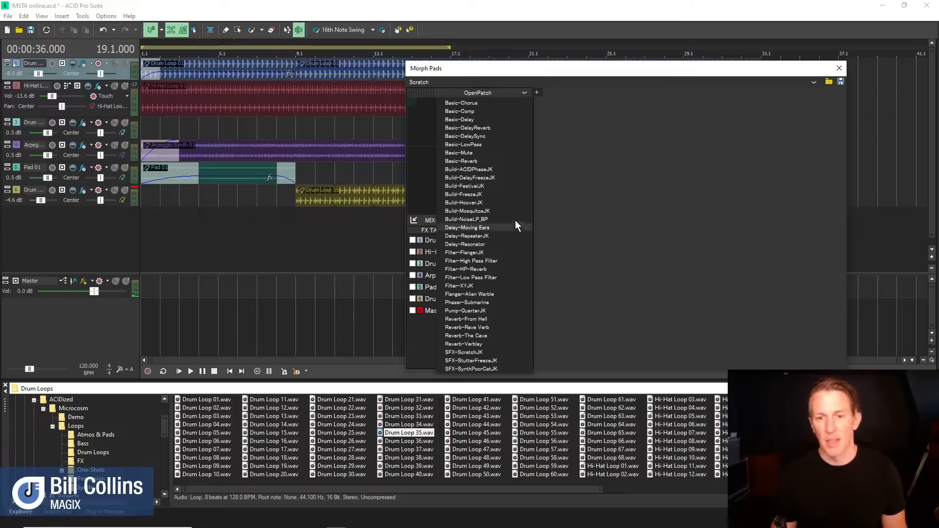
left_click(558, 199)
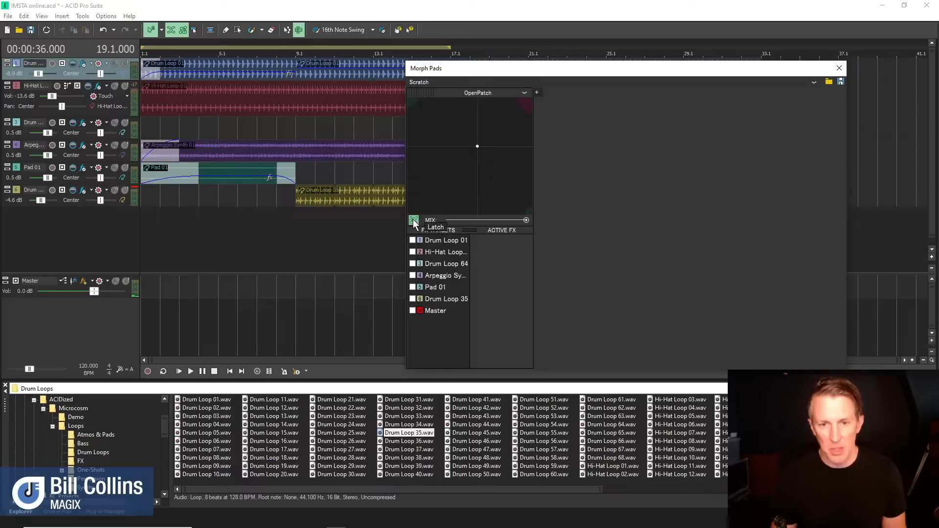
left_click_drag(478, 146, 410, 225)
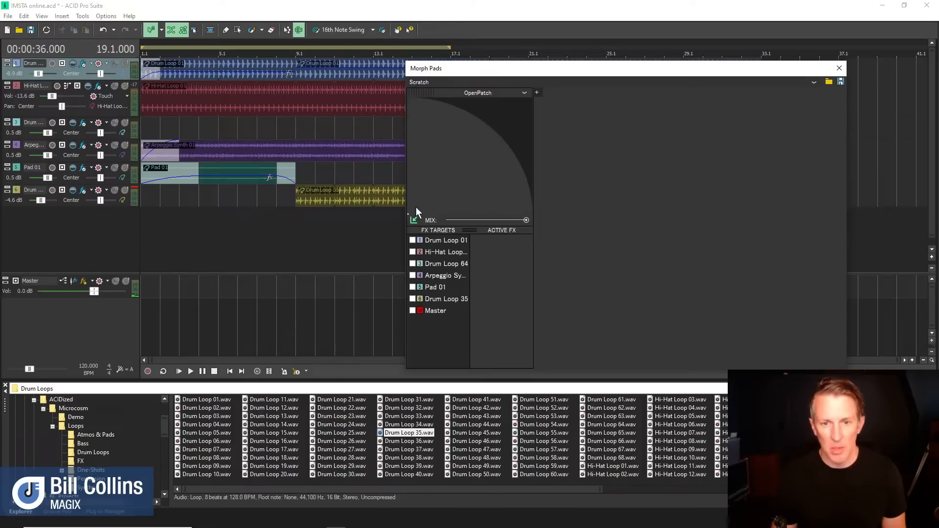
left_click_drag(430, 197, 500, 131)
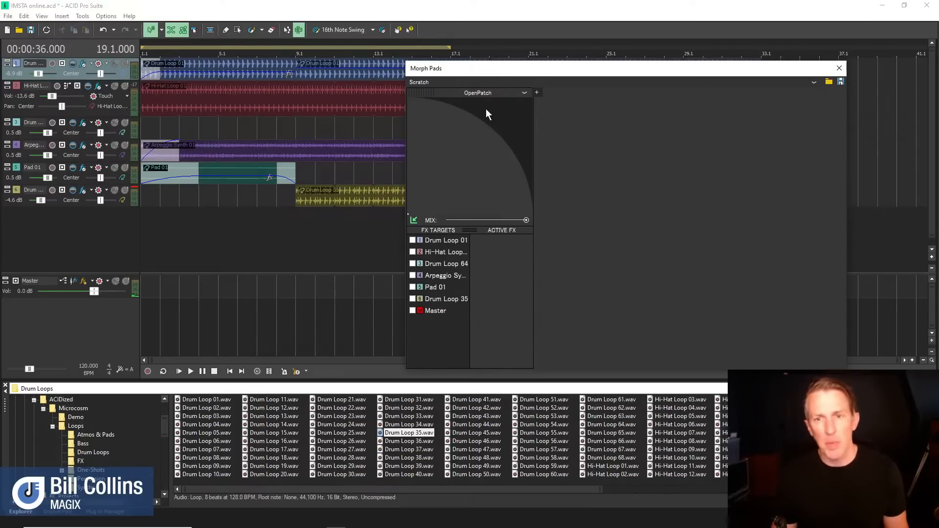
Step: Load the Delay-Resonator patch into the morph pad and set Drum Loop 01 as its only FX target
left_click(490, 95)
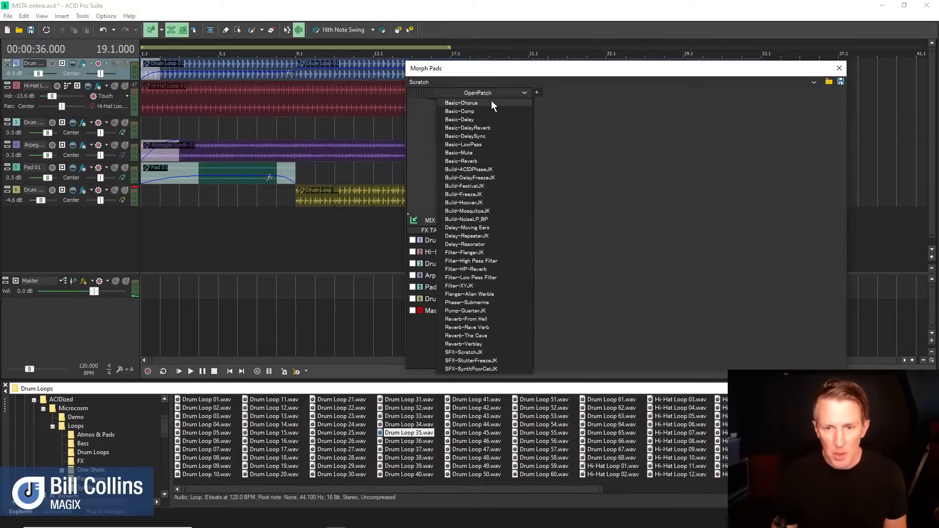
left_click(491, 244)
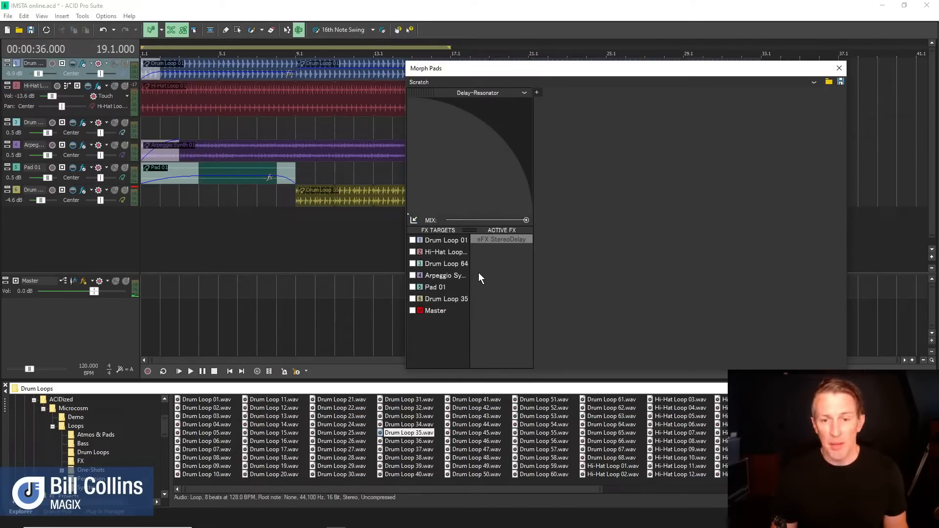
left_click(413, 240)
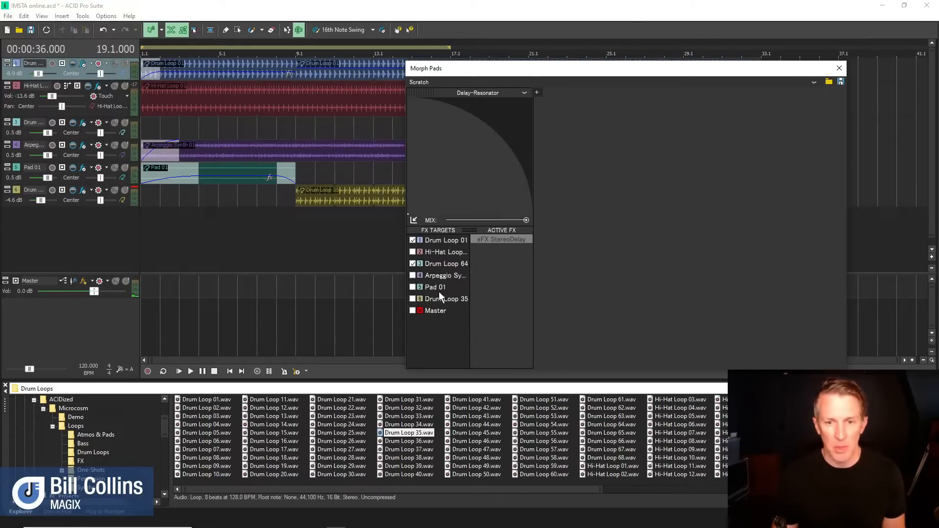
left_click(412, 264)
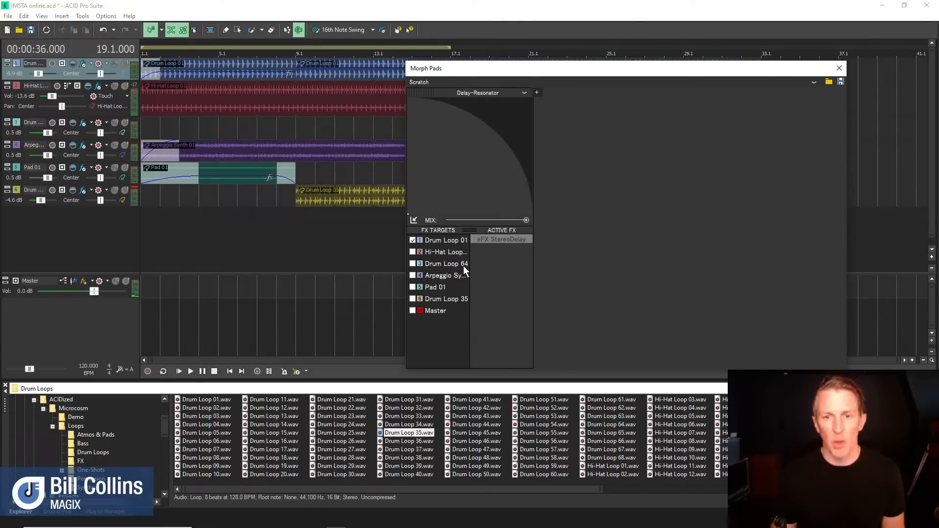
Step: Play the project while moving the Delay-Resonator pad's control point to morph the drum loop's effect
left_click(190, 371)
left_click(191, 371)
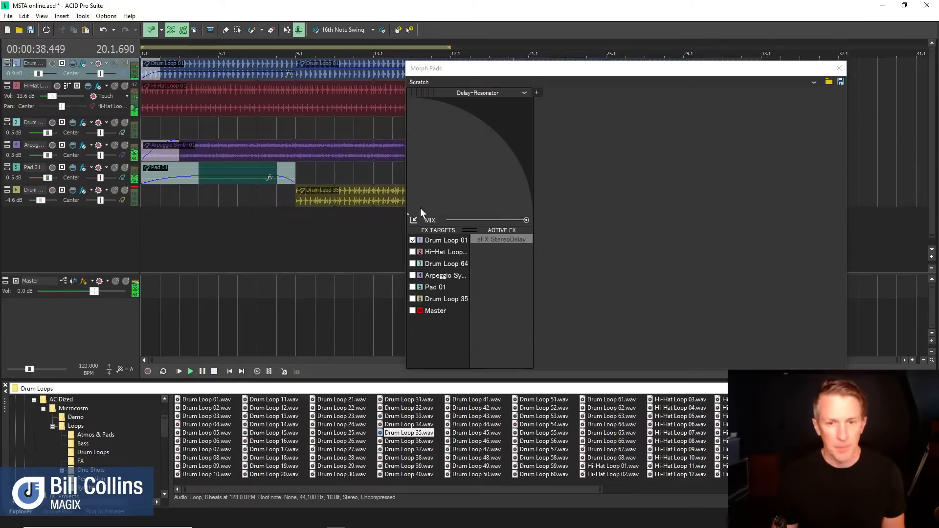
mouse_move(447, 193)
left_mouse_down()
mouse_move(509, 110)
mouse_move(525, 139)
mouse_move(523, 193)
mouse_move(498, 204)
mouse_move(477, 198)
mouse_move(428, 139)
mouse_move(418, 106)
mouse_move(444, 117)
mouse_move(475, 158)
left_mouse_up()
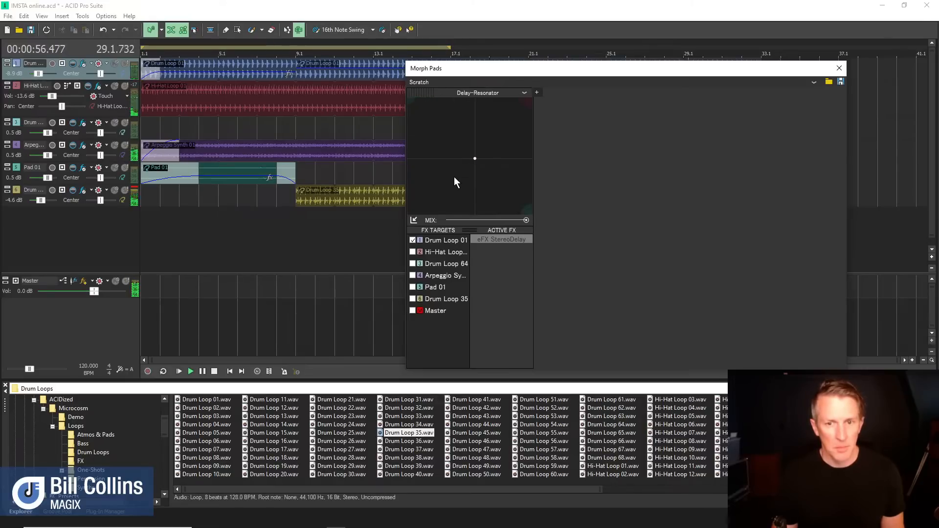
Step: Load the SFX-SynthPoorCatJK patch into the morph pad and restart playback from the beginning
left_click(516, 93)
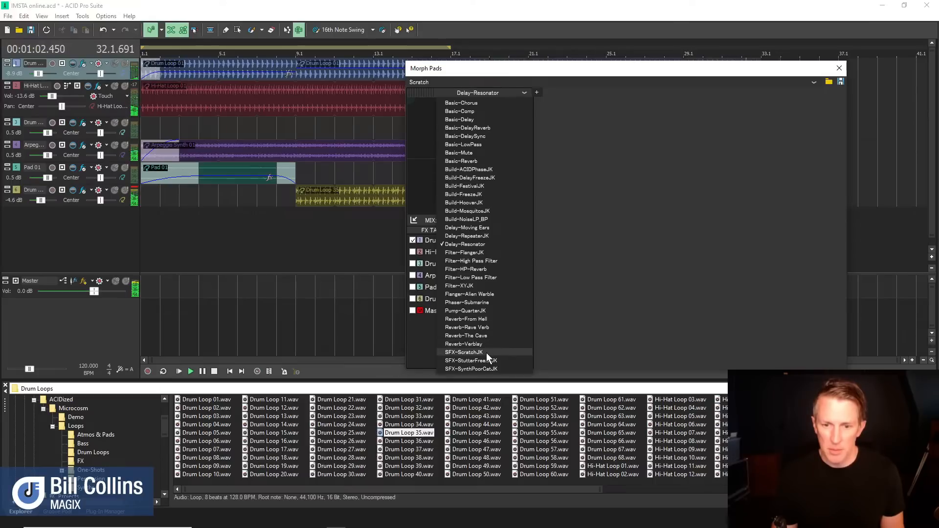
left_click(483, 368)
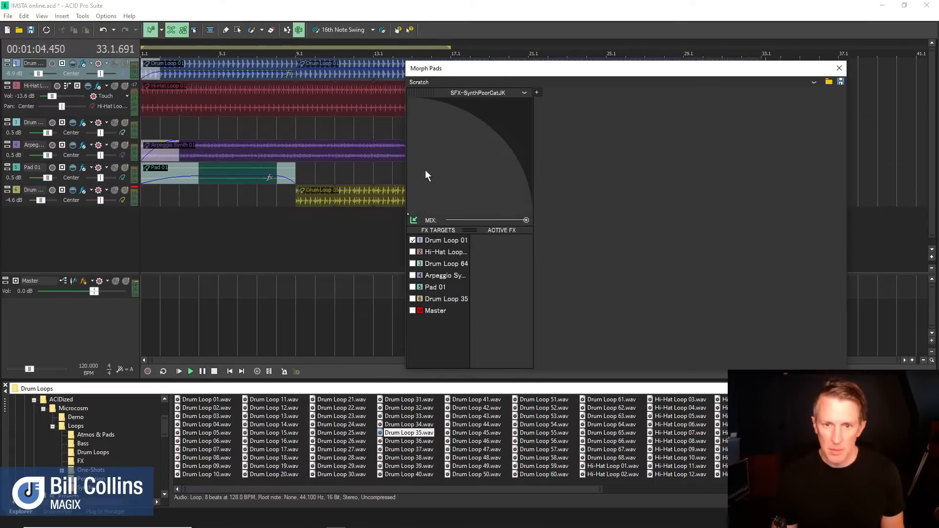
left_click(190, 371)
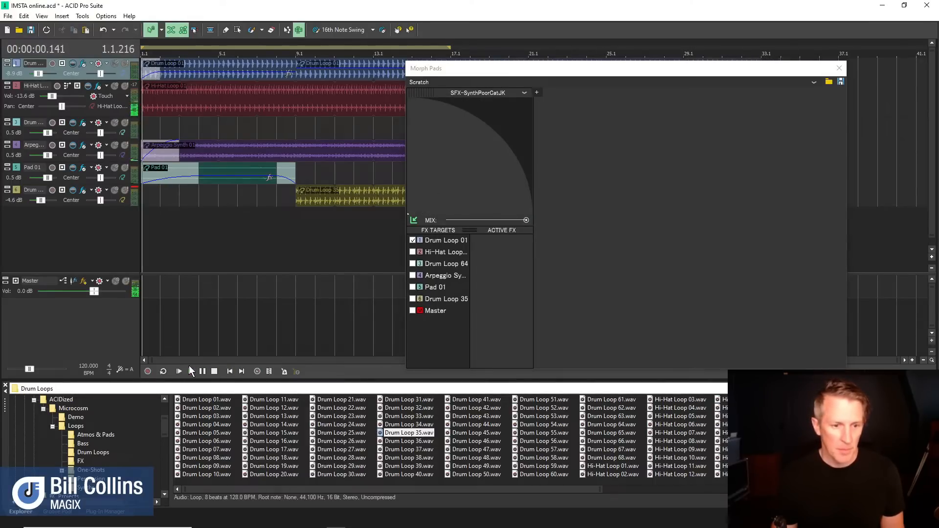
Step: Switch the pad's Latch option, add the Hi-Hat Loop track as an FX target and morph the loops by moving the control point
left_click(414, 221)
left_click(484, 149)
left_click_drag(483, 149, 520, 169)
left_click(412, 253)
left_click_drag(435, 173, 518, 184)
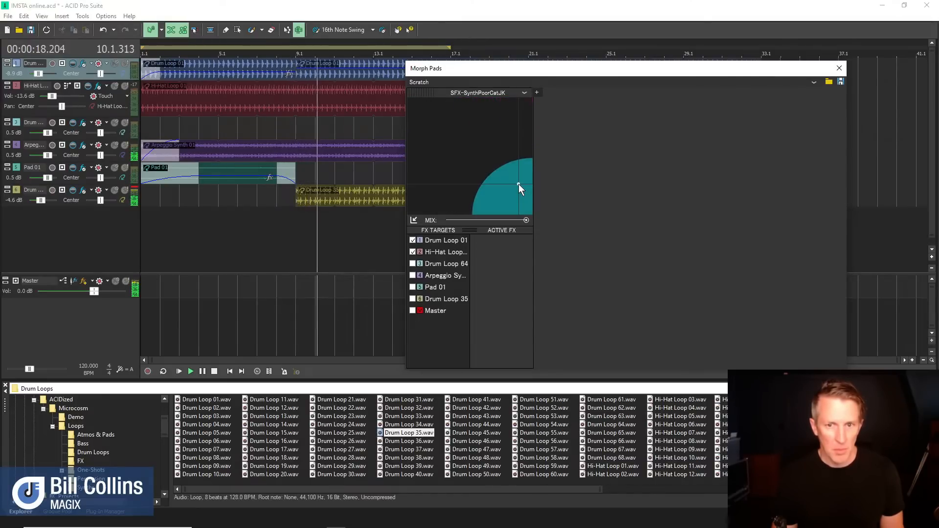
Step: Load the Flanger-Alien Warble patch, move its control point during playback to morph the drum and hi-hat loops, and stop the project
left_click(487, 94)
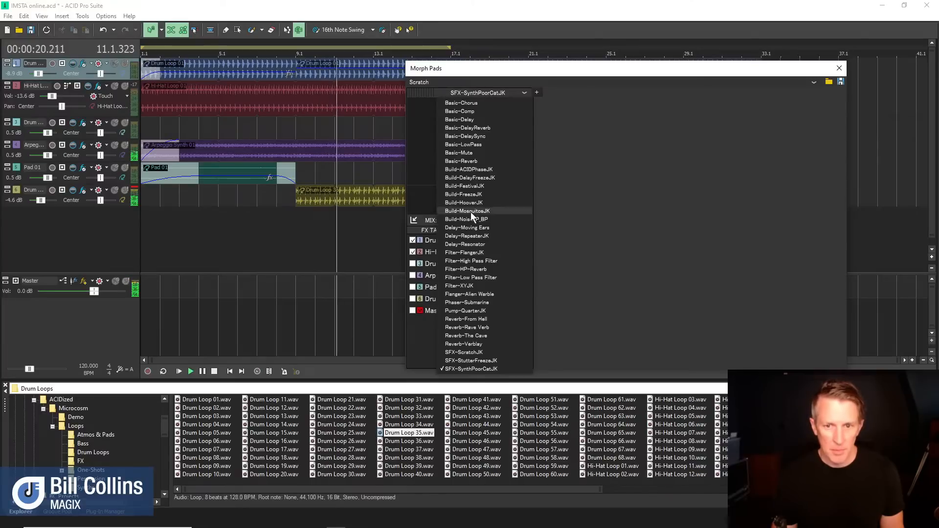
left_click(471, 294)
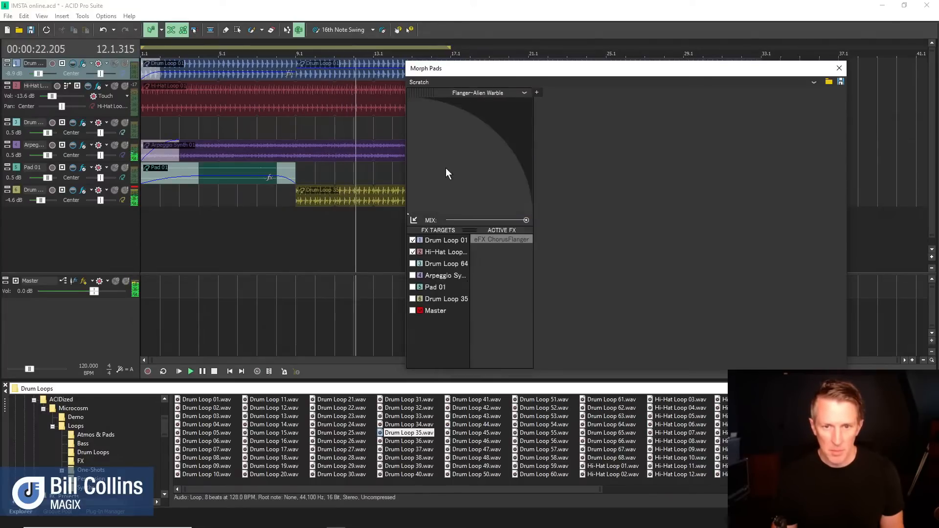
left_click_drag(504, 122, 524, 153)
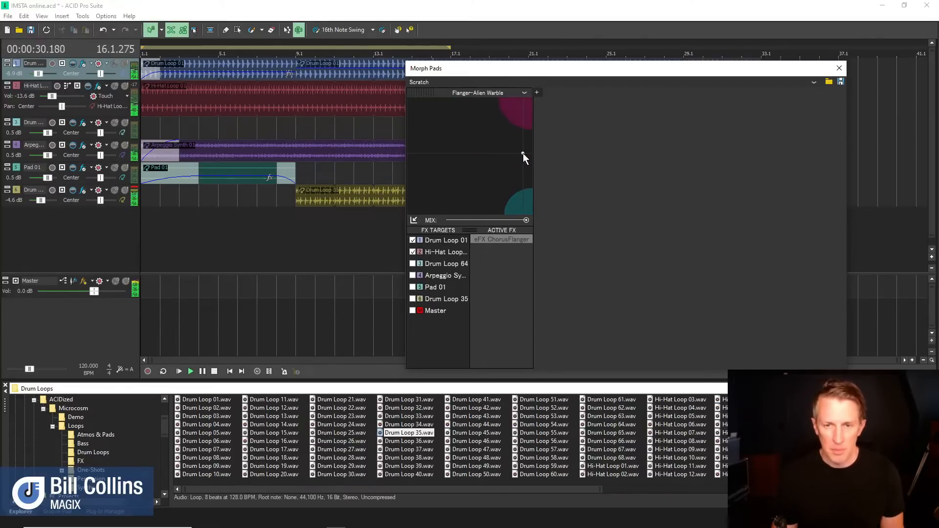
left_click(477, 92)
left_click(543, 123)
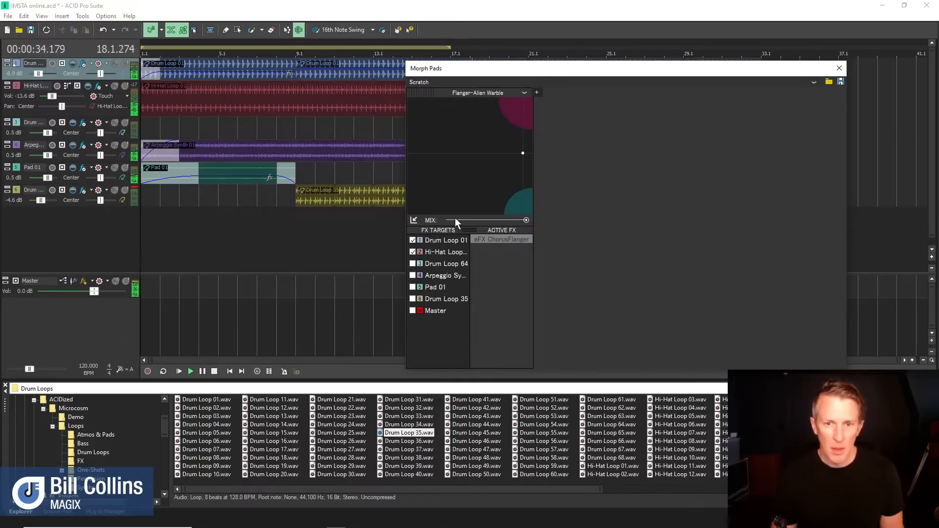
left_click(215, 371)
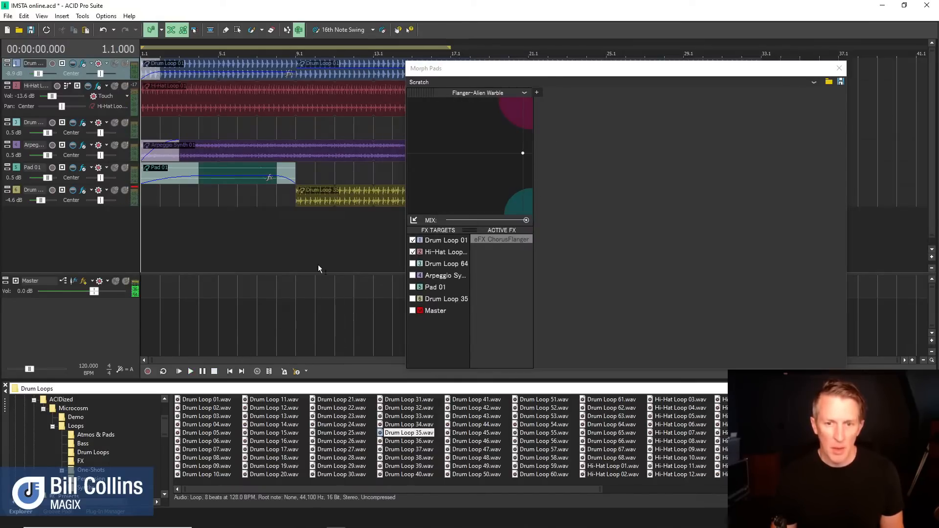
Step: Load the Filter-High Pass Filter patch into the morph pad and sweep its control point to the pad's upper-right corner during playback
left_click(492, 95)
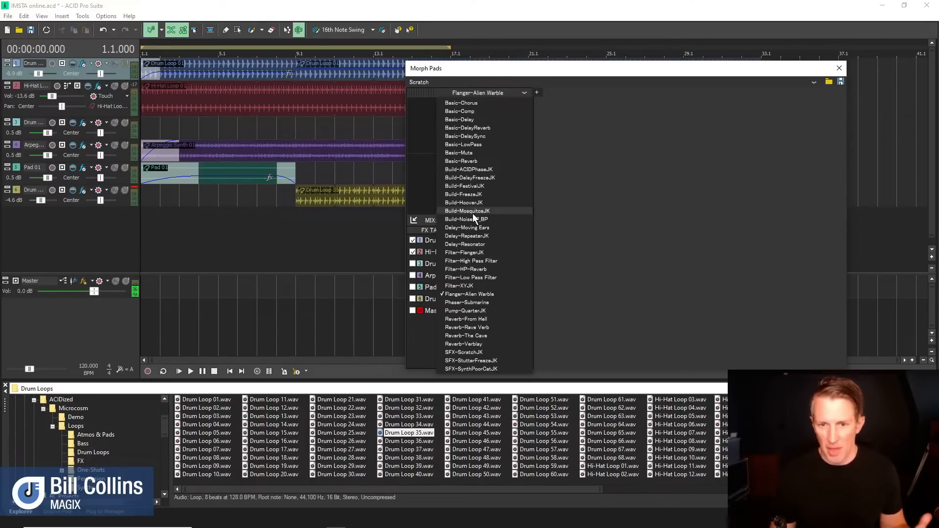
left_click(467, 261)
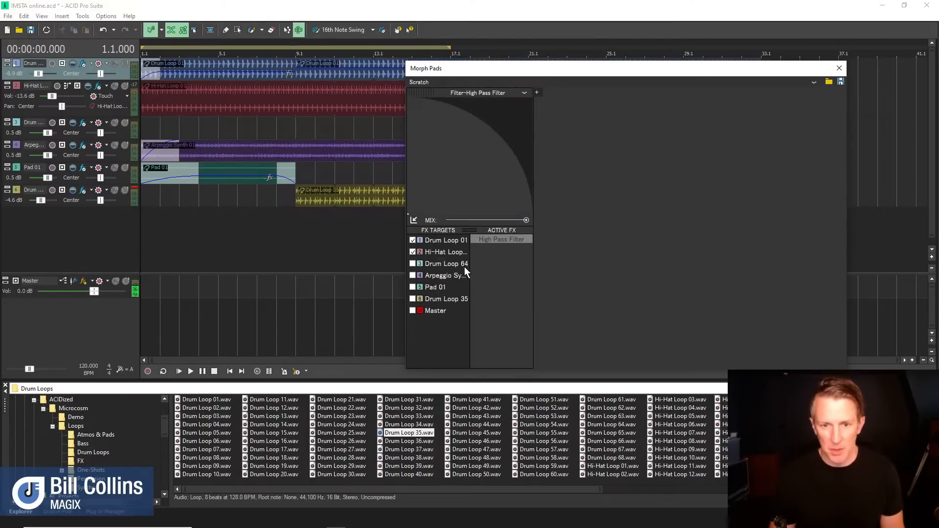
left_click(413, 312)
left_click(428, 310)
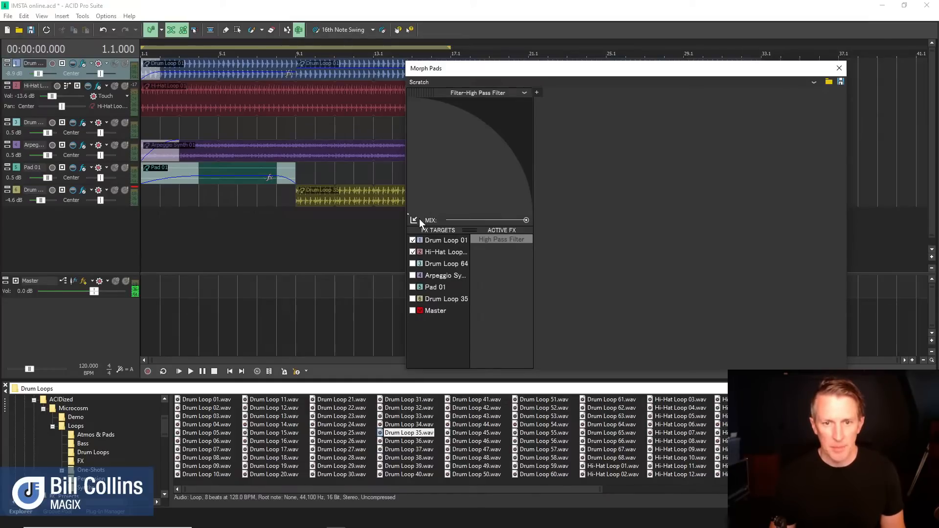
left_click(191, 371)
left_click_drag(410, 209, 522, 108)
key("space")
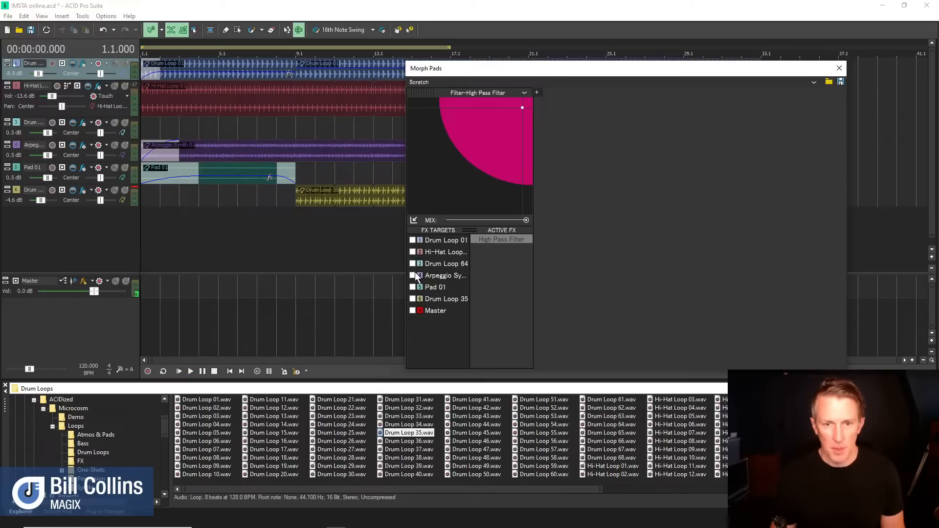
Step: Make Master the only FX target and play the project while sweeping the high-pass filter down to the pad's lower-left corner
key("space")
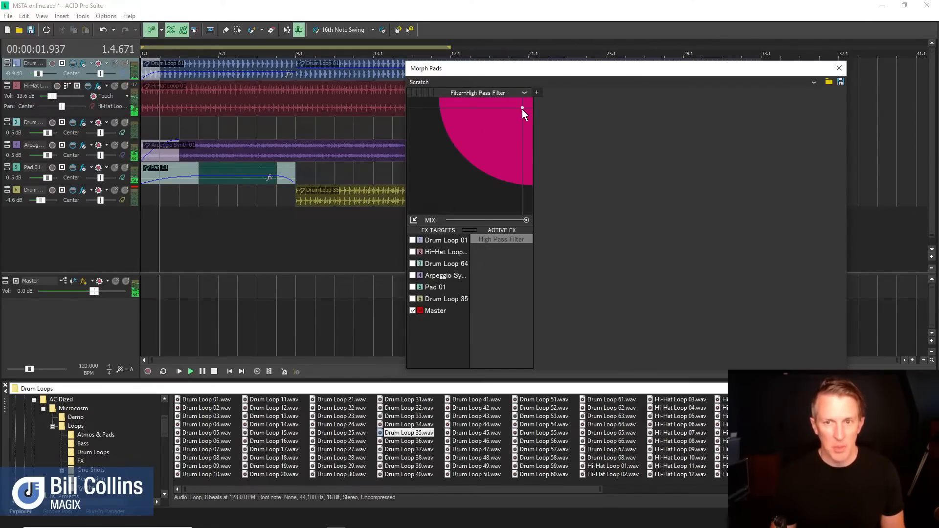
left_click_drag(521, 107, 456, 169)
left_click_drag(451, 174, 398, 218)
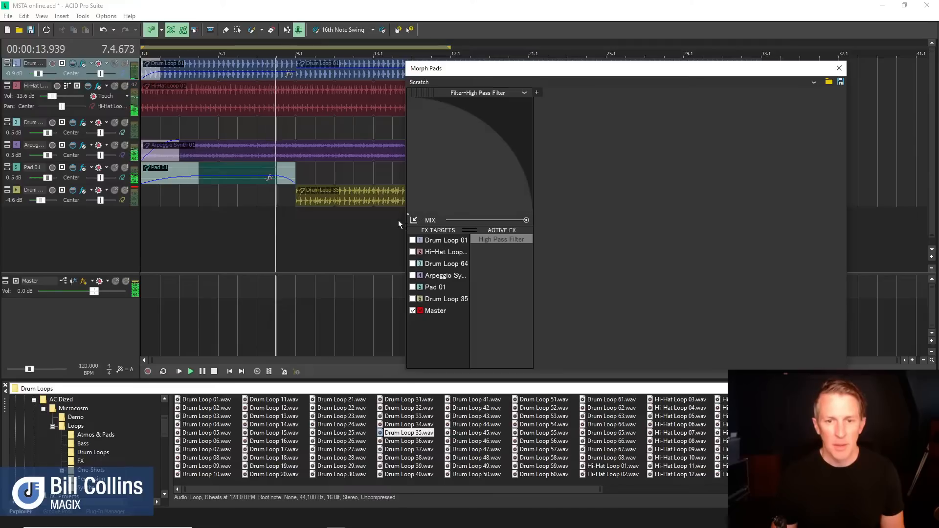
key("space")
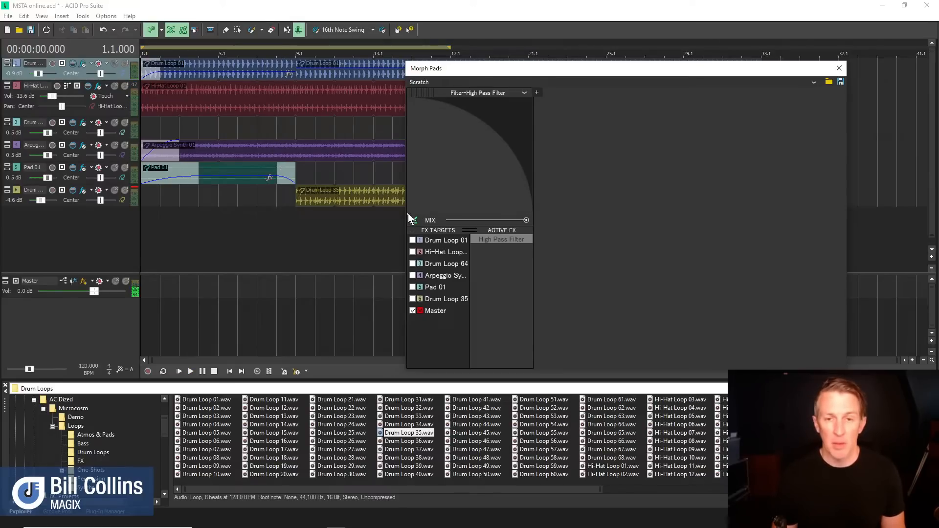
Step: Play the project with the pad's Latch option switched over, and move and release the high-pass filter's control point
key("space")
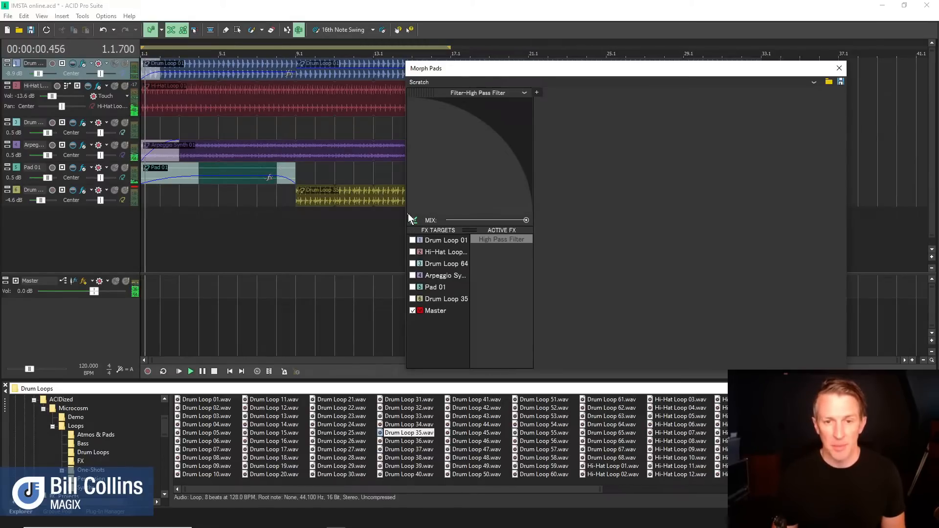
left_click_drag(408, 213, 492, 128)
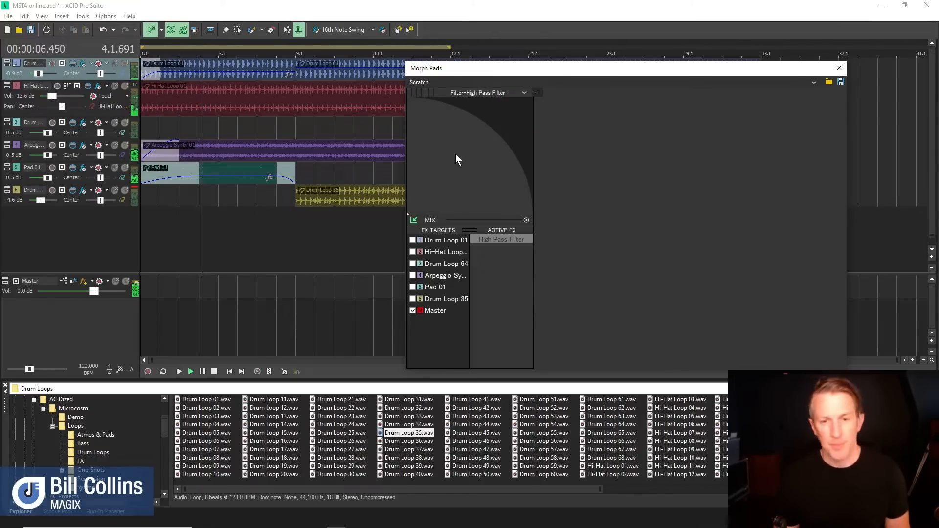
key("space")
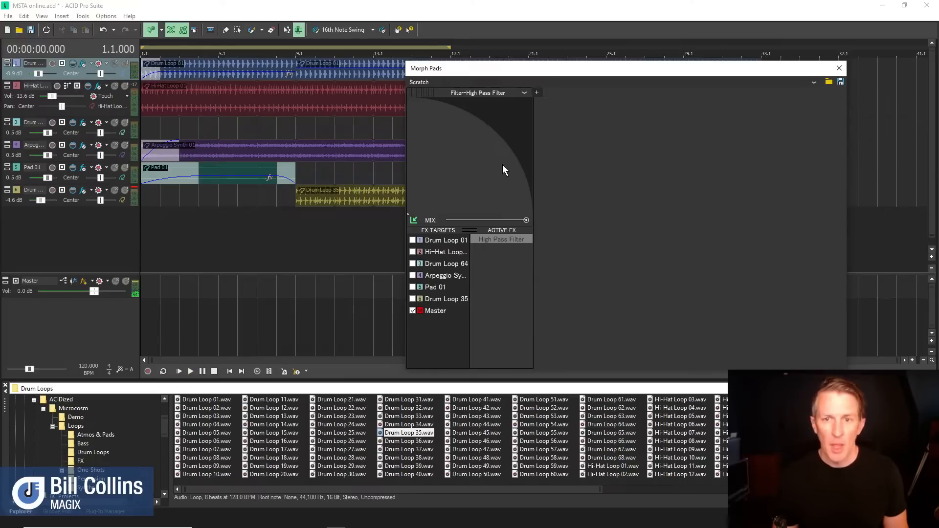
Step: Add two more morph pads and link the second and third pads with the Mirror sync mode
left_click(536, 94)
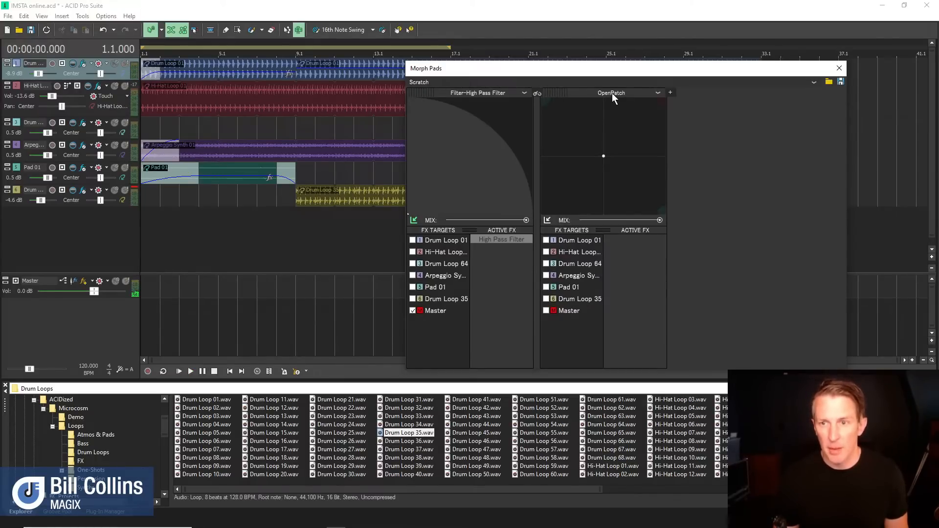
left_click(671, 92)
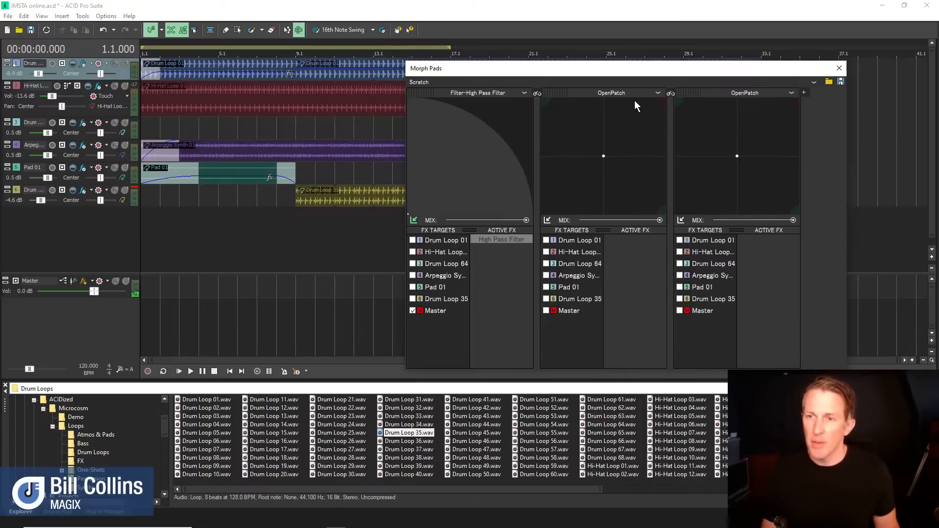
left_click(671, 93)
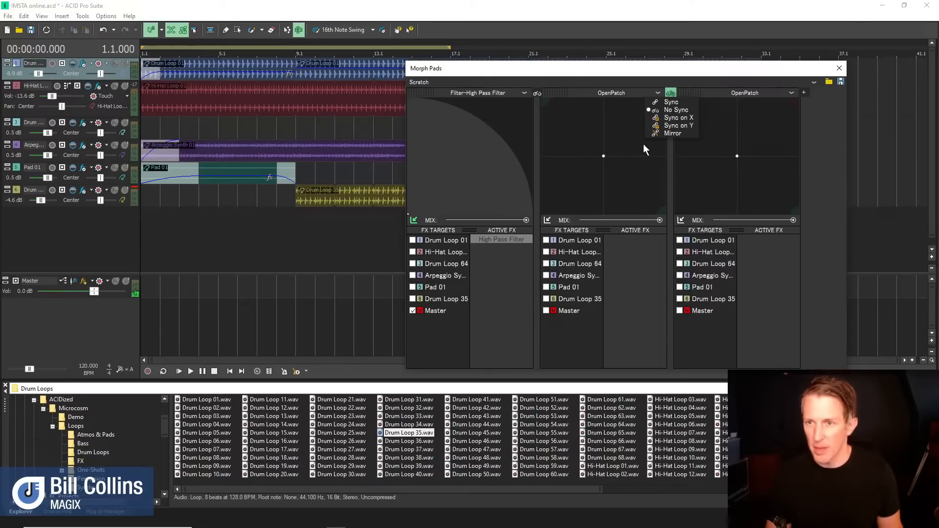
left_click(653, 133)
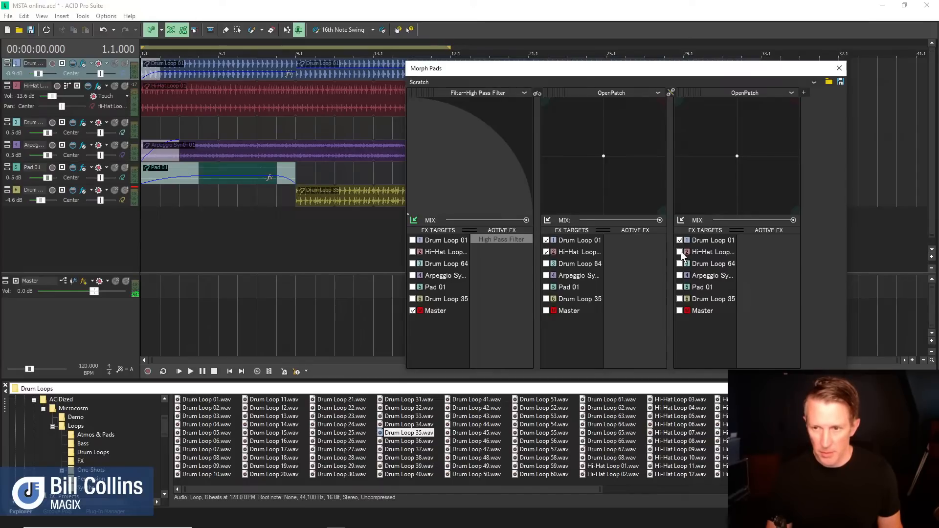
Step: Target Drum Loop 01, the Hi-Hat Loop and Drum Loop 64 on both new pads, loading Reverb-From Hell and Delay-RepeaterJK respectively
left_click(546, 264)
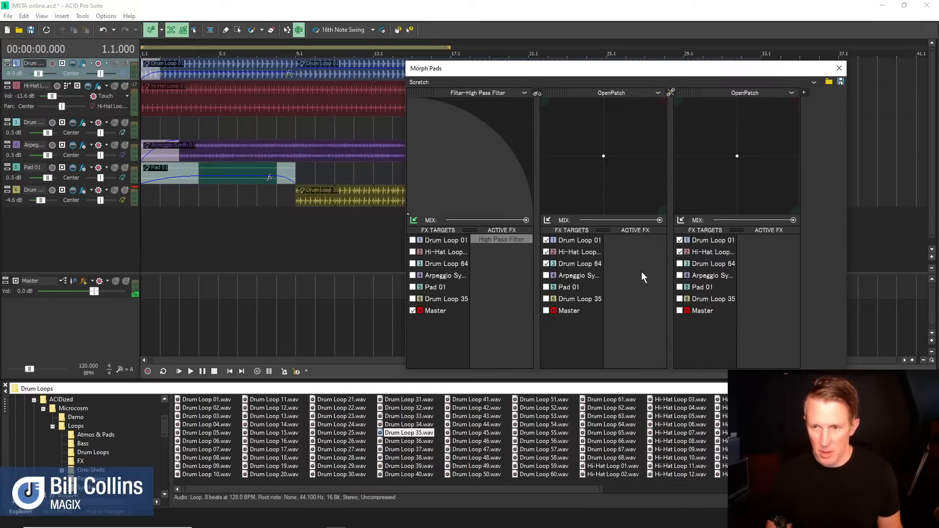
left_click(620, 93)
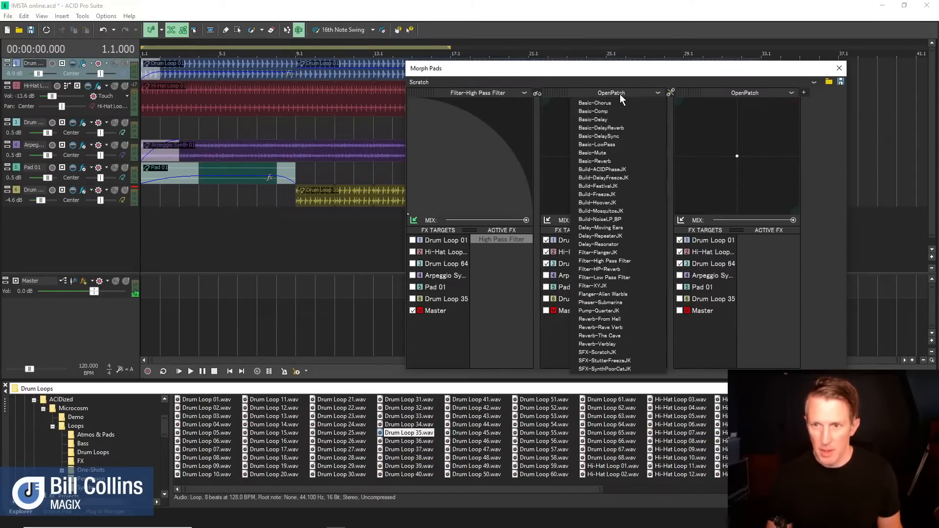
left_click(623, 321)
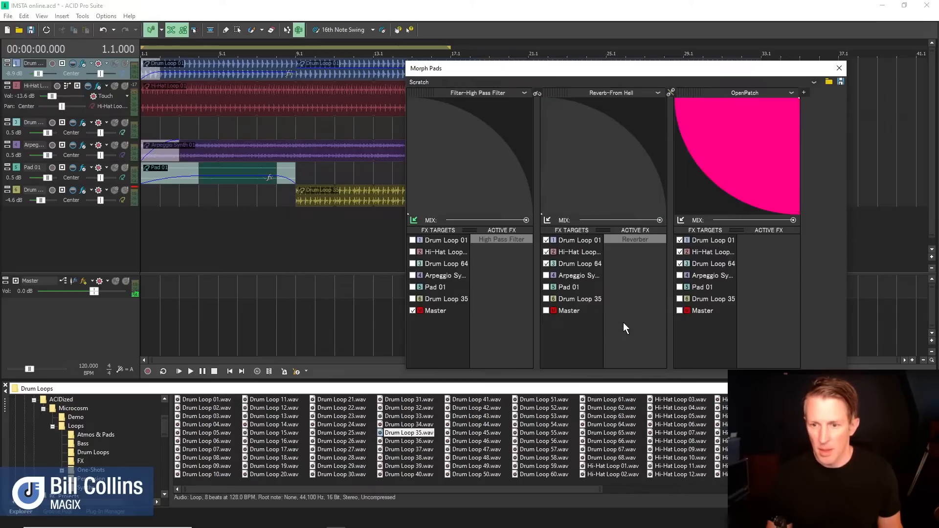
left_click(727, 91)
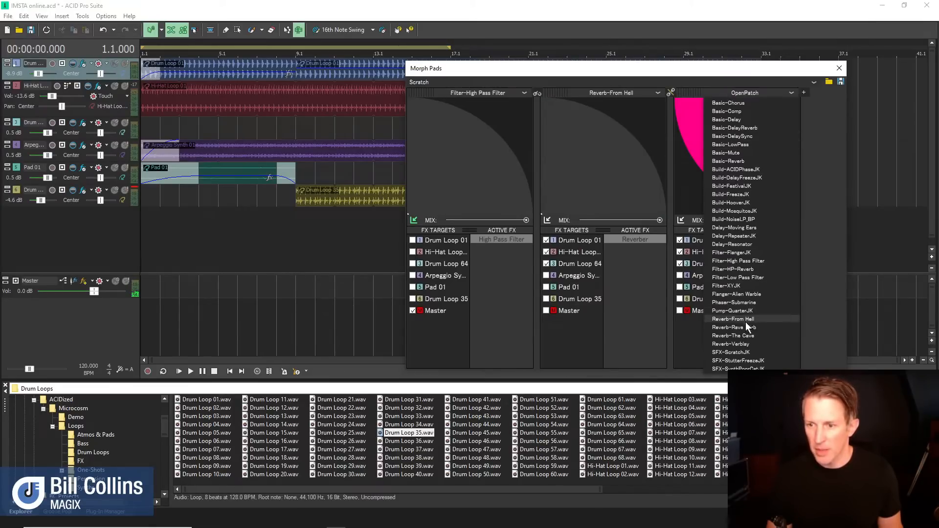
left_click(747, 236)
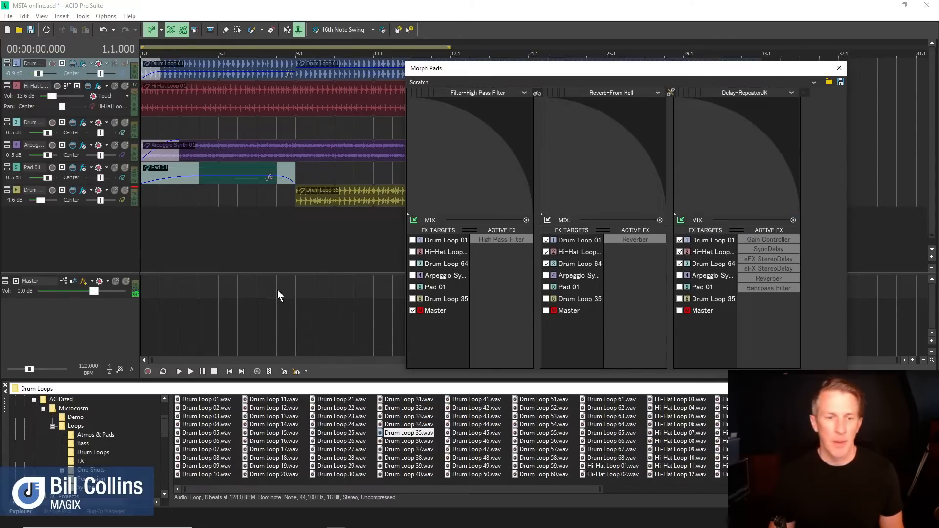
Step: Play the project while morphing the mirrored reverb and delay pads, adding the Arpeggio Synth track to the reverb pad's targets
left_click(189, 370)
left_click(191, 371)
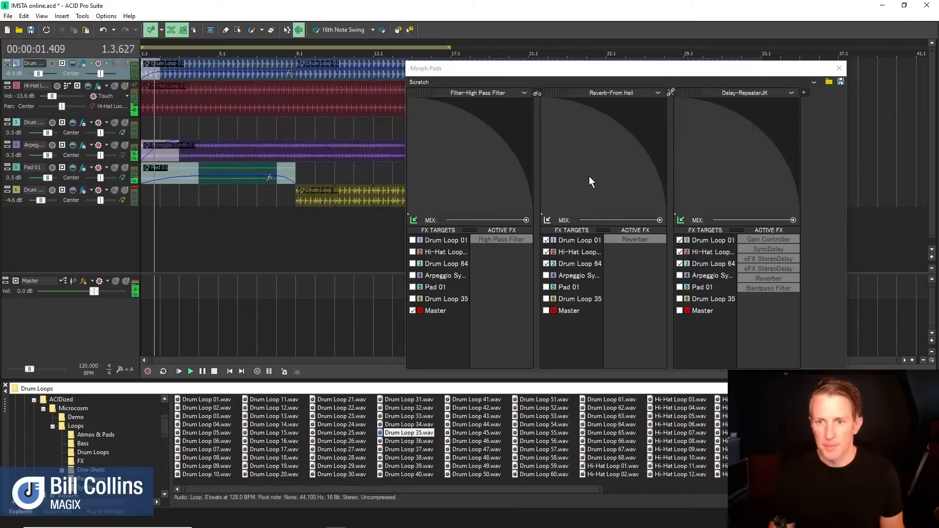
left_click_drag(568, 192, 556, 138)
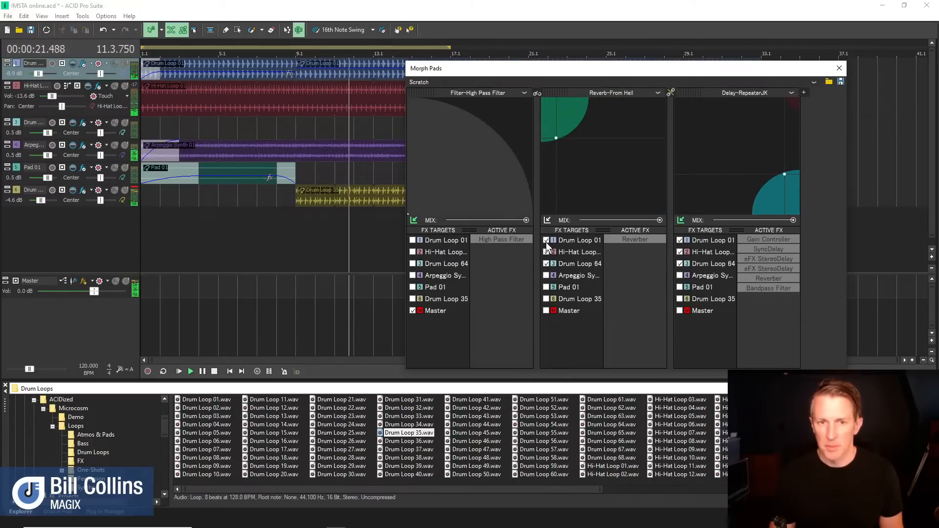
left_click(547, 275)
left_click_drag(556, 138, 626, 163)
left_click(375, 73)
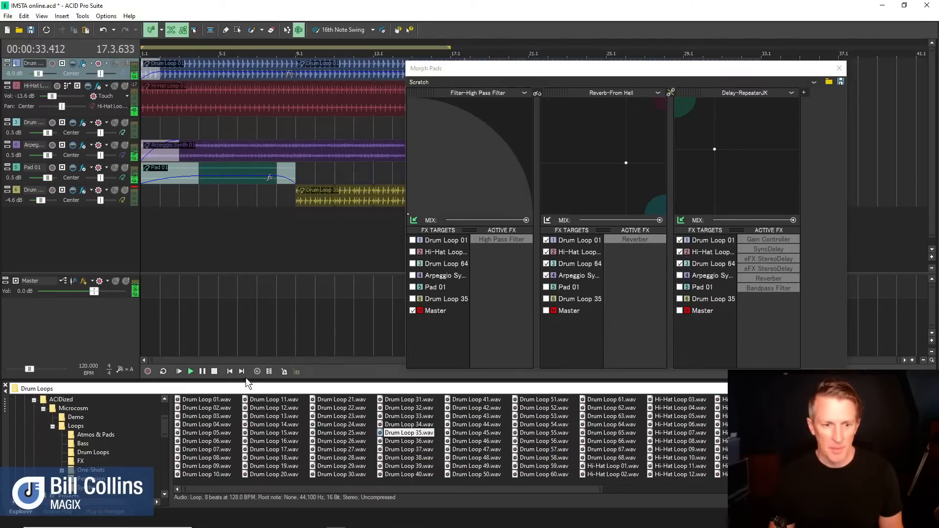
left_click(212, 372)
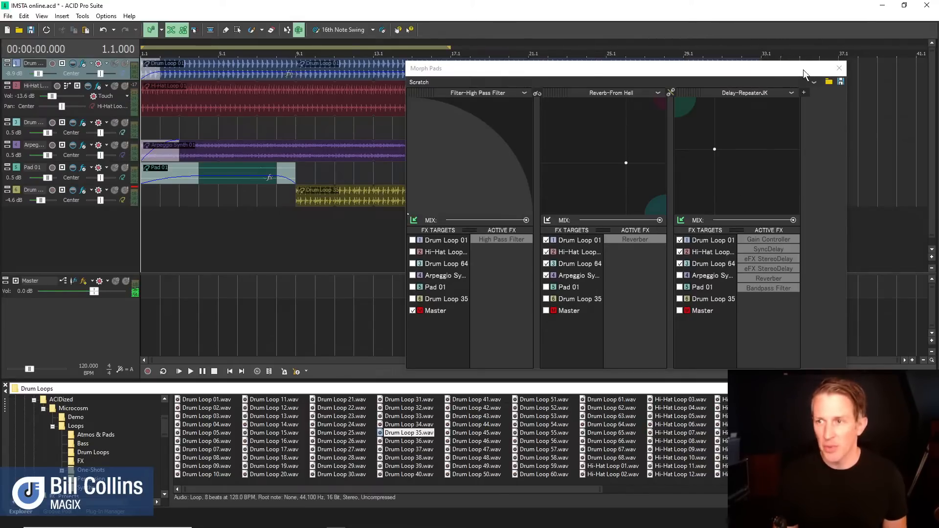
Step: Switch to the web browser, open the ACID Pro page from the MAGIX site's music products and look through its overview
left_click(831, 81)
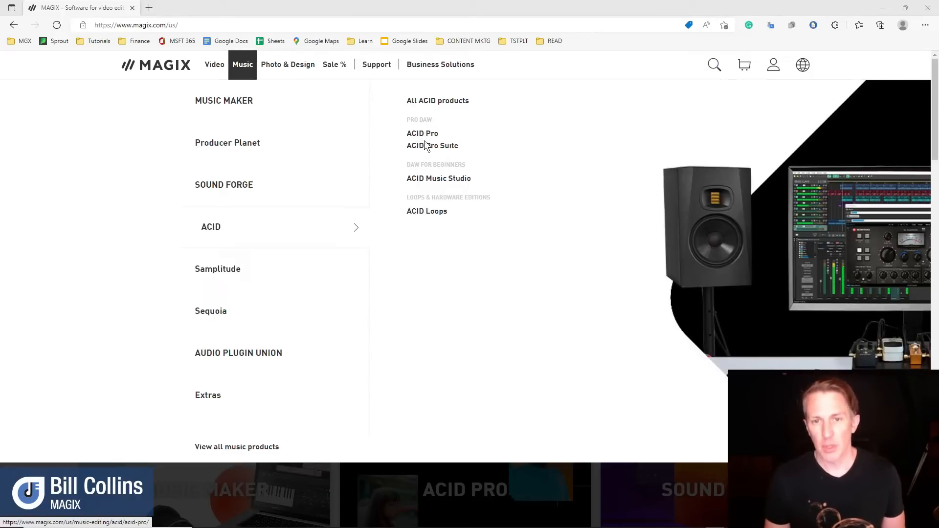
left_click(428, 149)
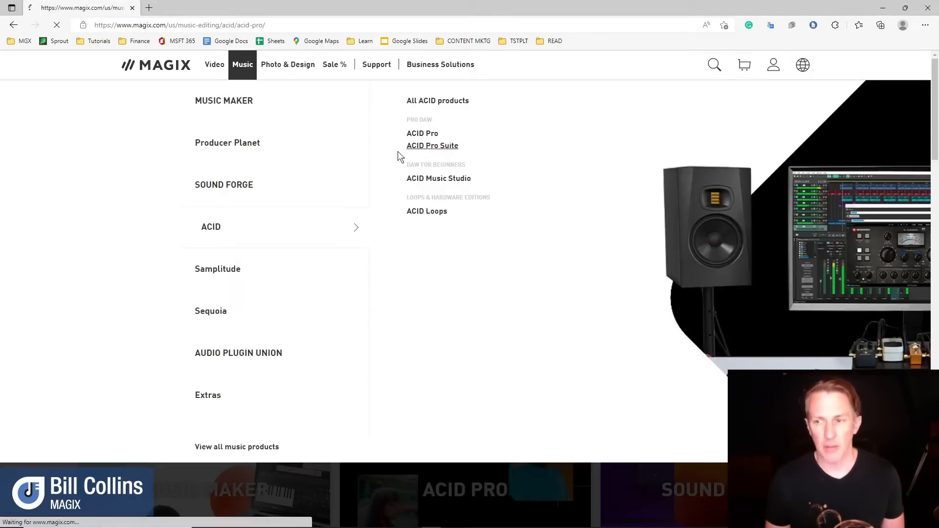
scroll(249, 357, "down", 7)
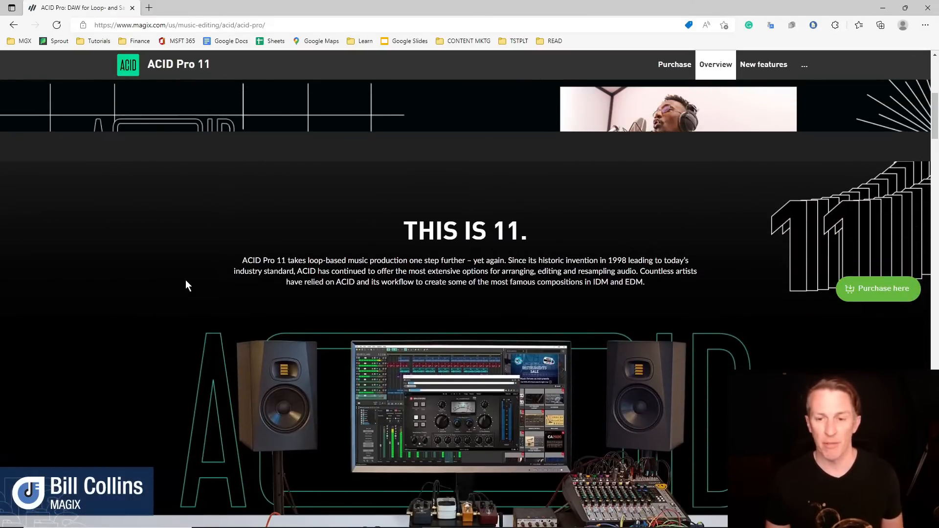
Step: Read the features and ACID x BRAINWORX sections of the ACID Pro 11 page
scroll(186, 283, "down", 3)
scroll(176, 269, "down", 4)
scroll(174, 268, "down", 4)
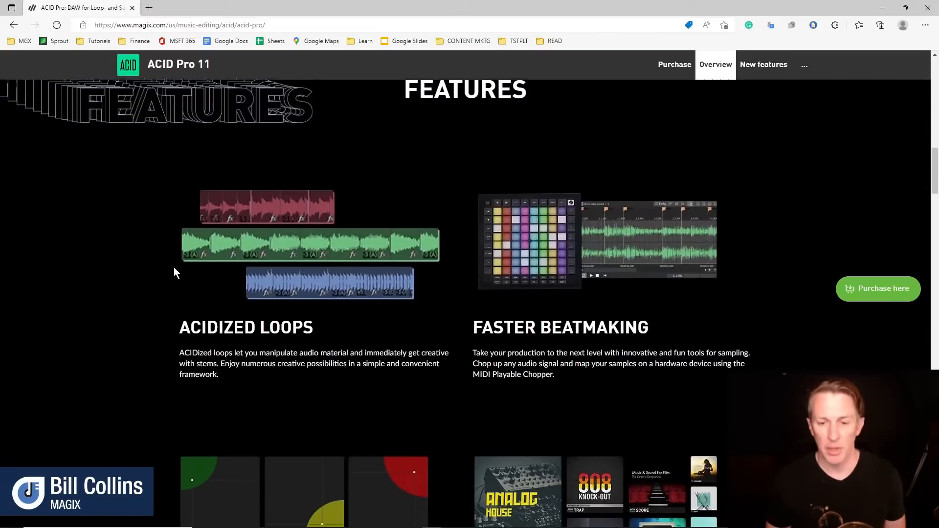
scroll(174, 266, "down", 4)
scroll(154, 268, "down", 5)
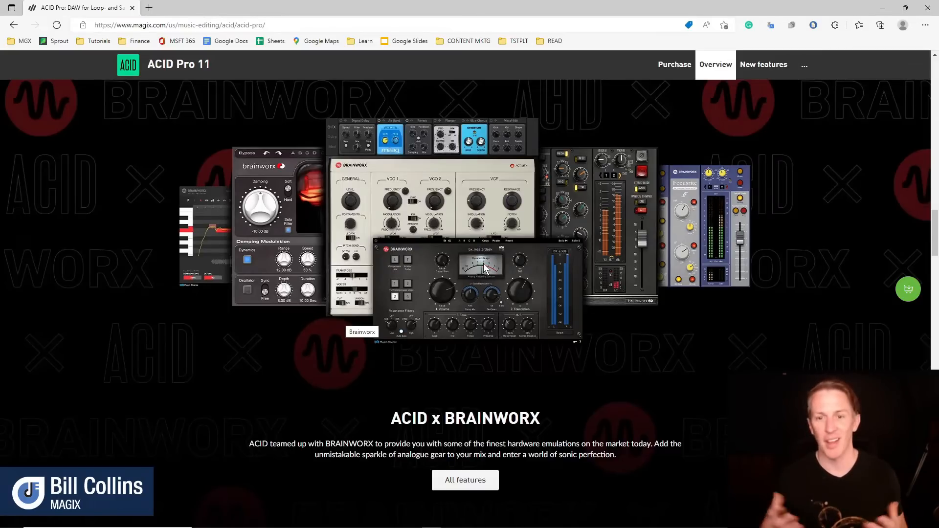
scroll(484, 268, "up", 2)
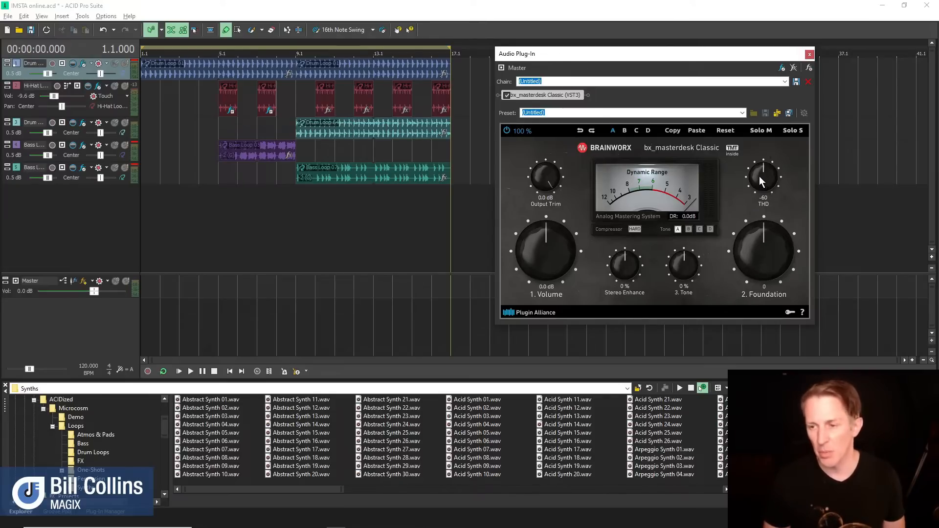
Step: Switch to ACID Pro and raise the Foundation control of the bx_masterdesk Classic plug-in on the Master bus
left_click_drag(767, 249, 767, 241)
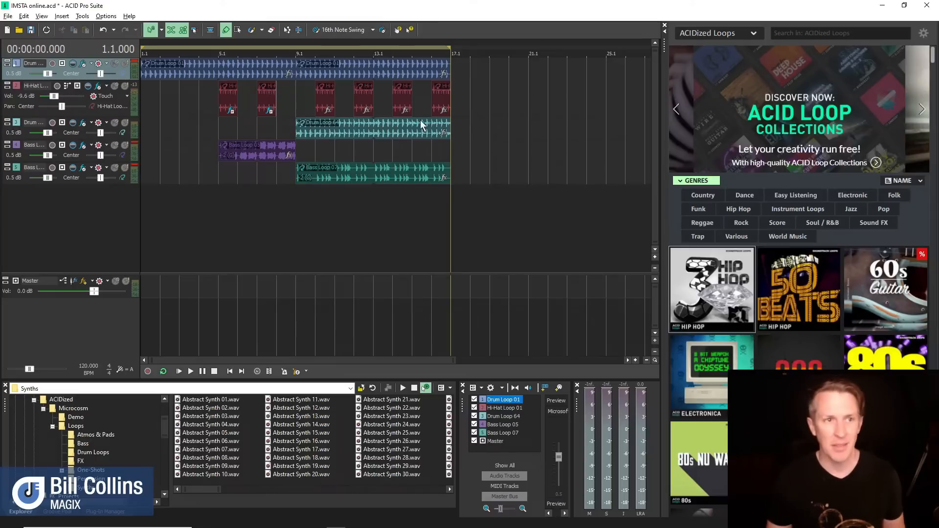
Step: Browse the loop collections on offer in the ACIDized Loops store
left_click(45, 19)
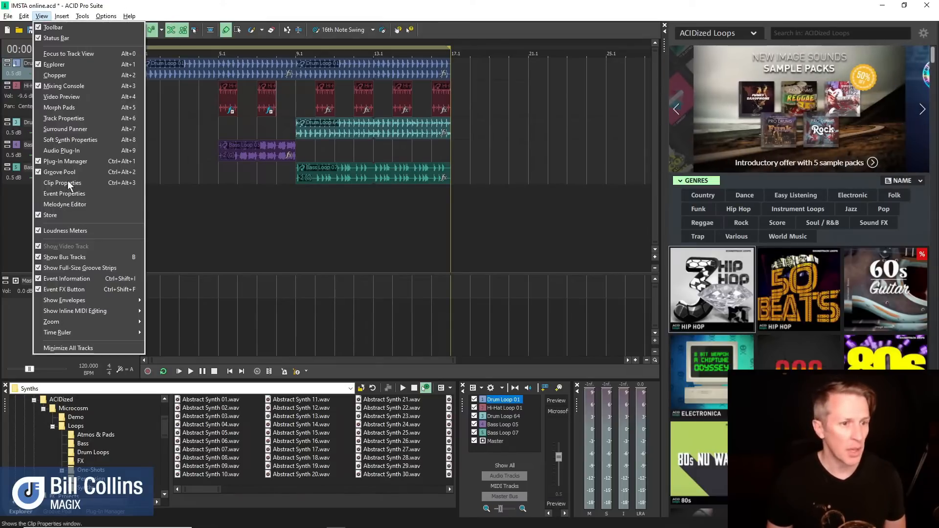
left_click(602, 232)
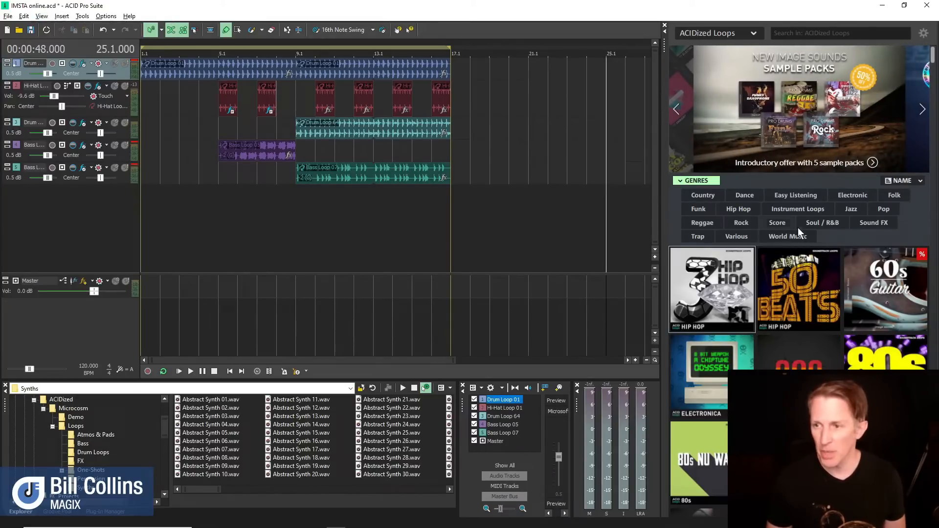
mouse_move(771, 257)
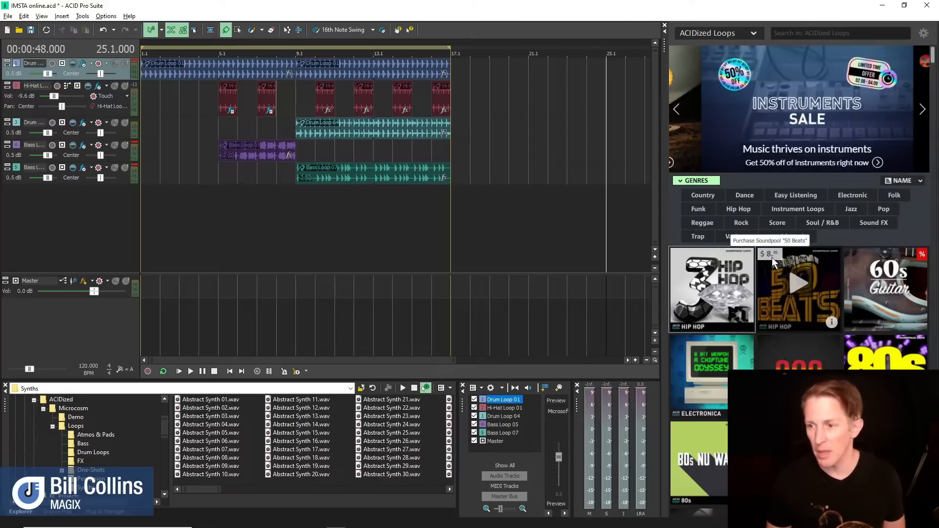
scroll(783, 352, "down", 3)
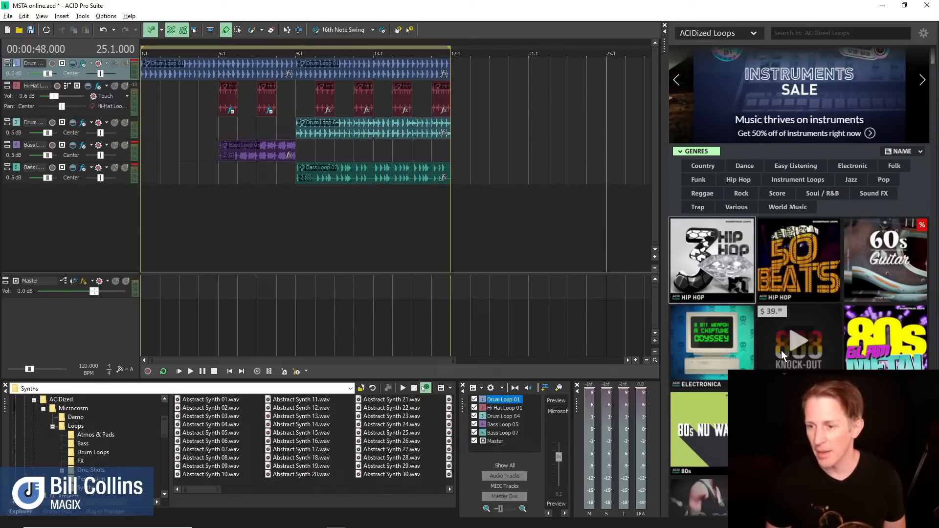
scroll(780, 353, "down", 5)
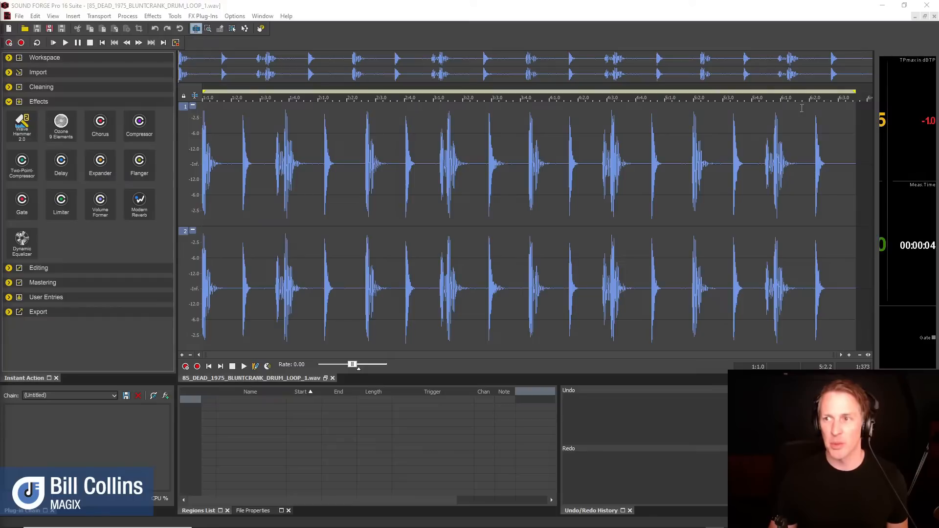
Step: Minimize SOUND FORGE Pro and start converting IMSTA online.wav on the desktop with SOUND FORGE Pro 16.1 Suite
left_click(884, 5)
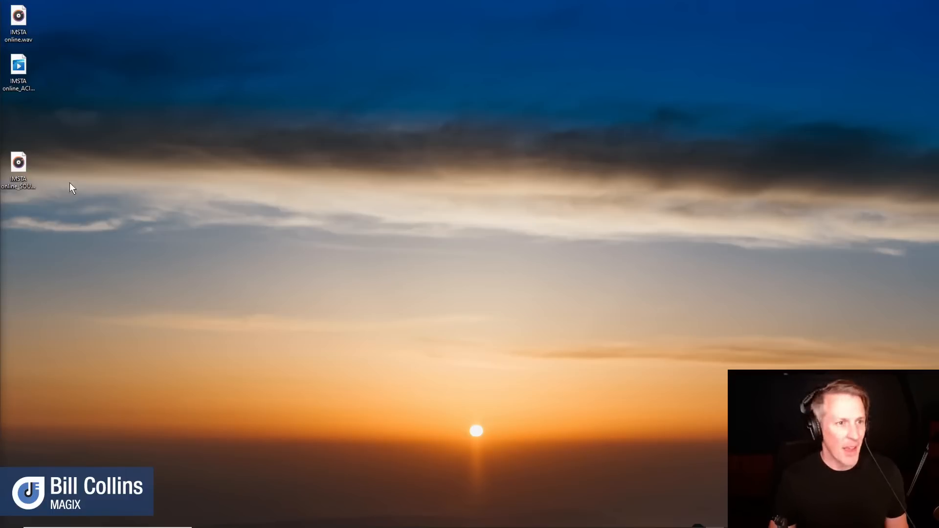
right_click(16, 16)
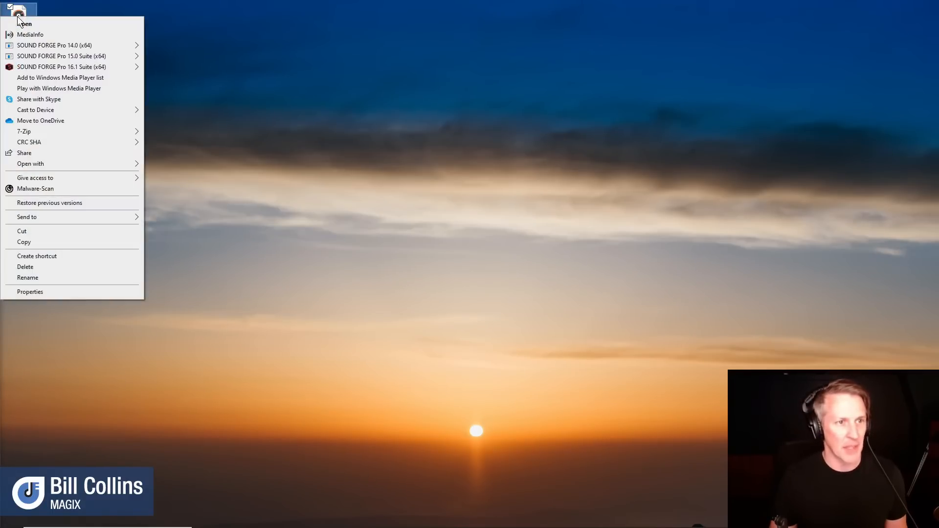
mouse_move(52, 71)
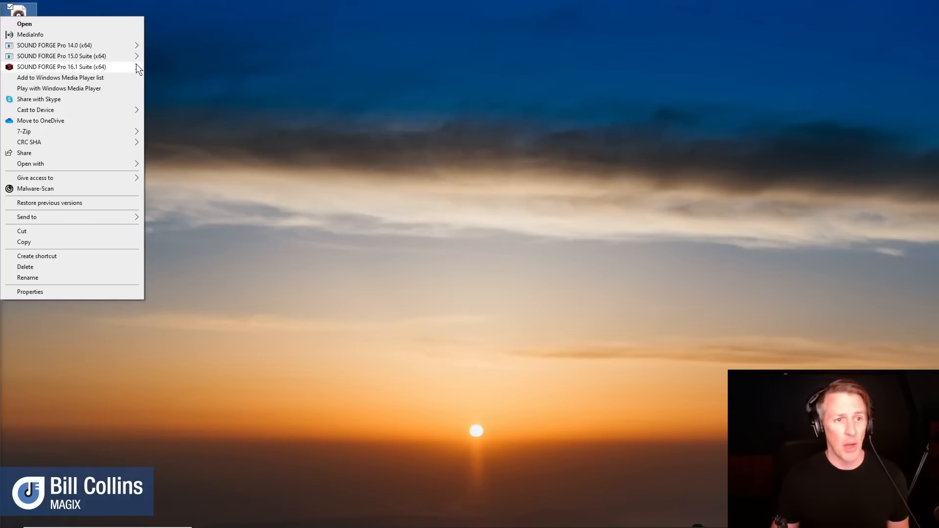
left_click(156, 68)
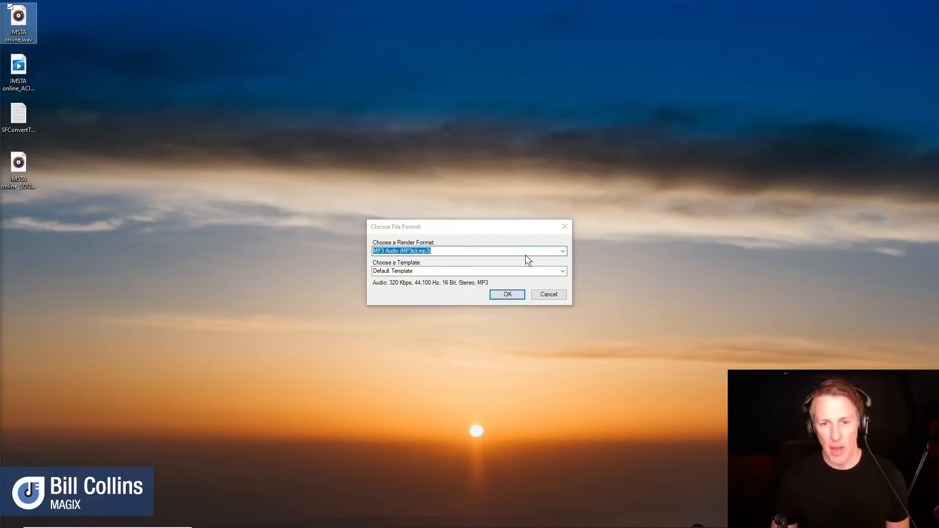
Step: Convert the file to MP3 Audio (.mp3) using the Default Template and dismiss the completion message
left_click(563, 253)
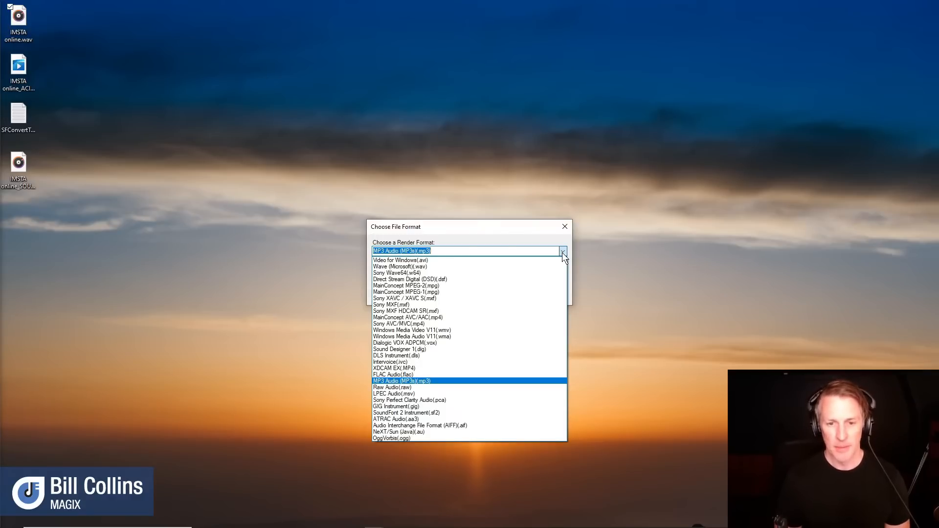
left_click(457, 381)
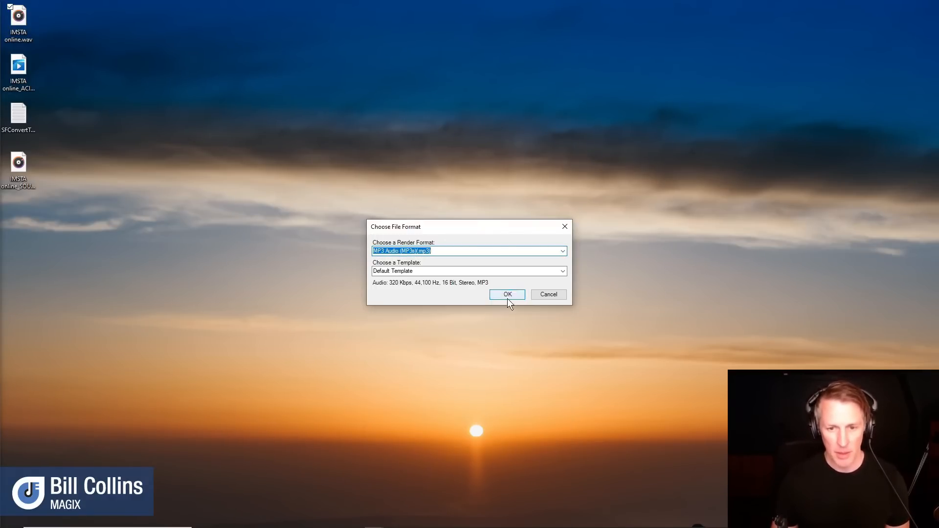
left_click(525, 270)
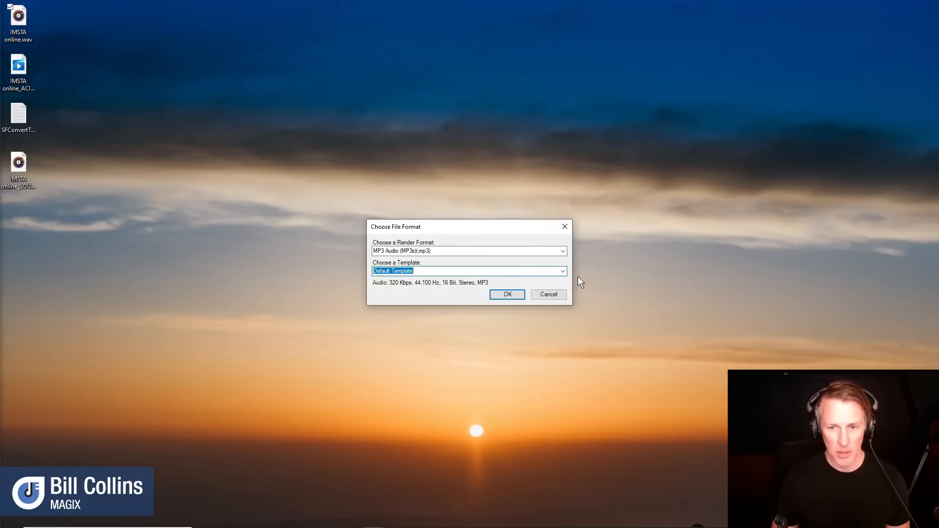
left_click(562, 272)
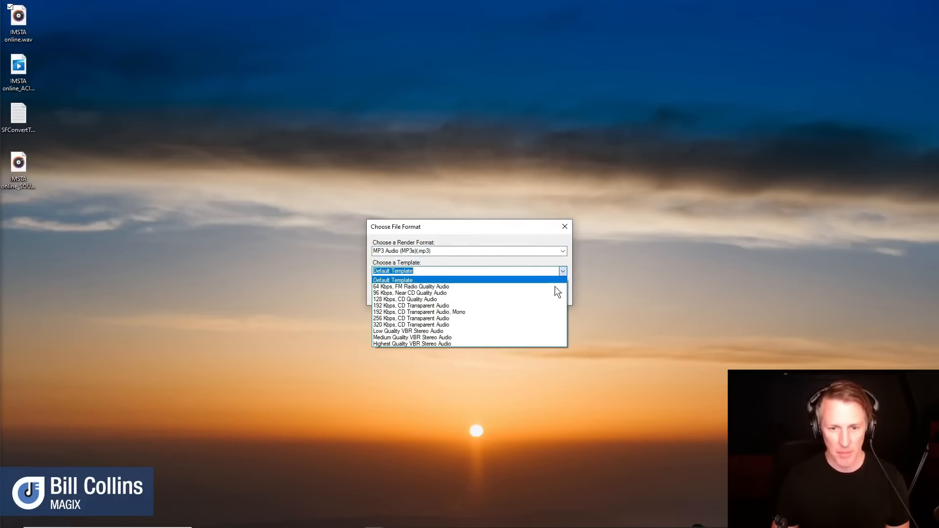
left_click(512, 230)
left_click(513, 293)
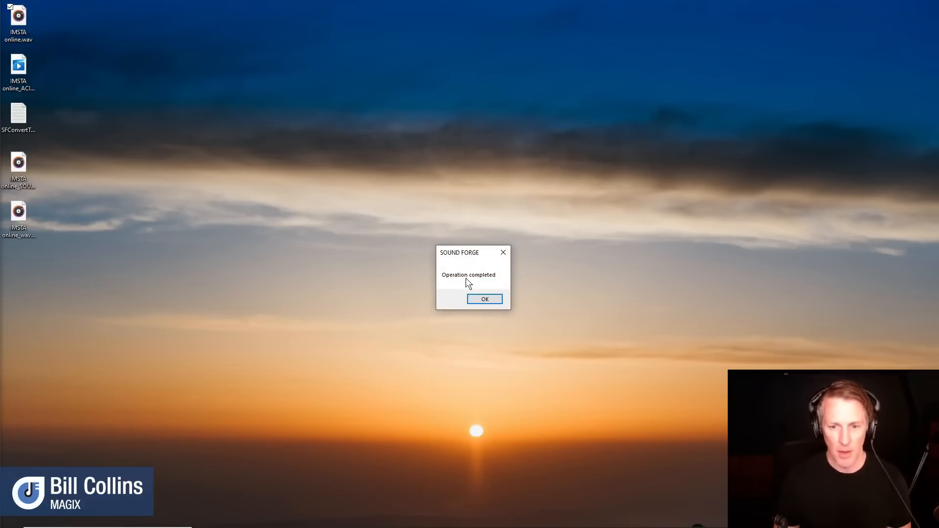
left_click(477, 300)
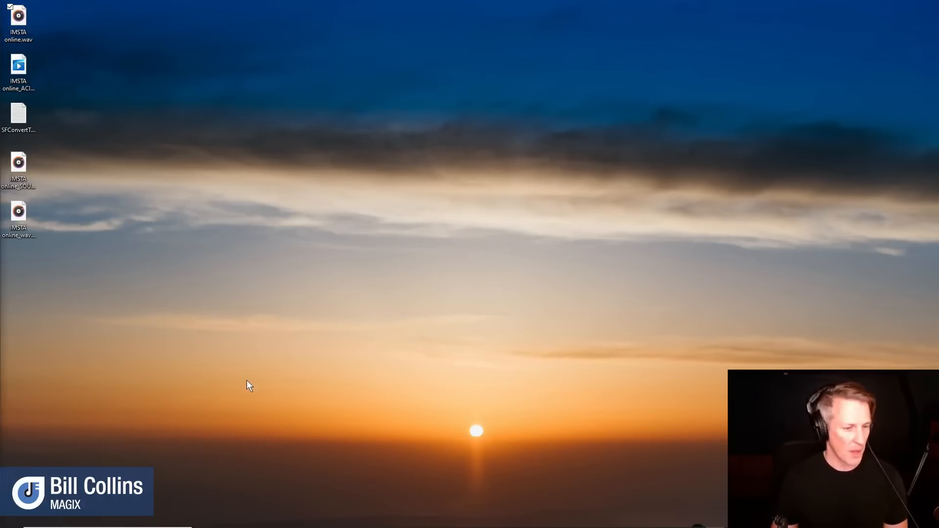
Step: Return to the SOUND FORGE Pro window, narrow the Instant Action pane and apply the Default Layout
left_click(375, 520)
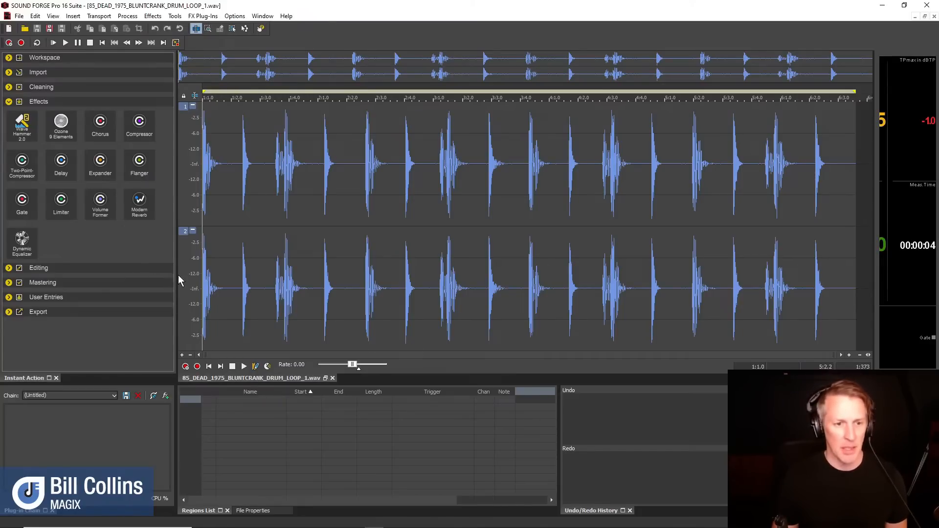
mouse_move(177, 275)
left_mouse_down()
mouse_move(277, 279)
mouse_move(164, 284)
left_mouse_up()
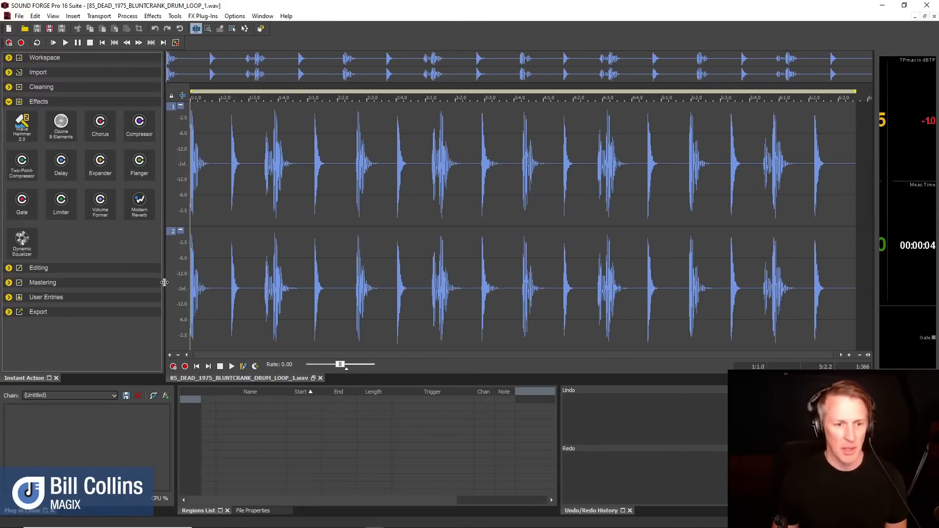
left_click(55, 17)
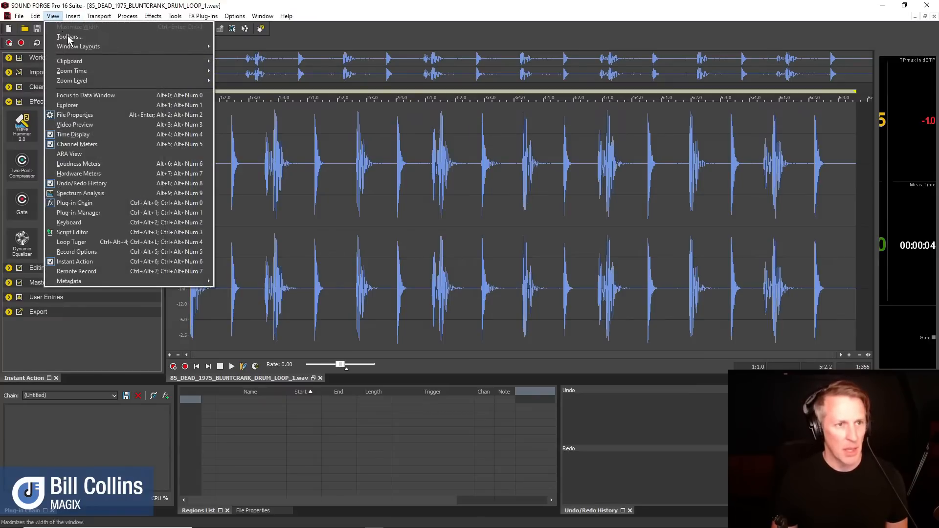
mouse_move(209, 48)
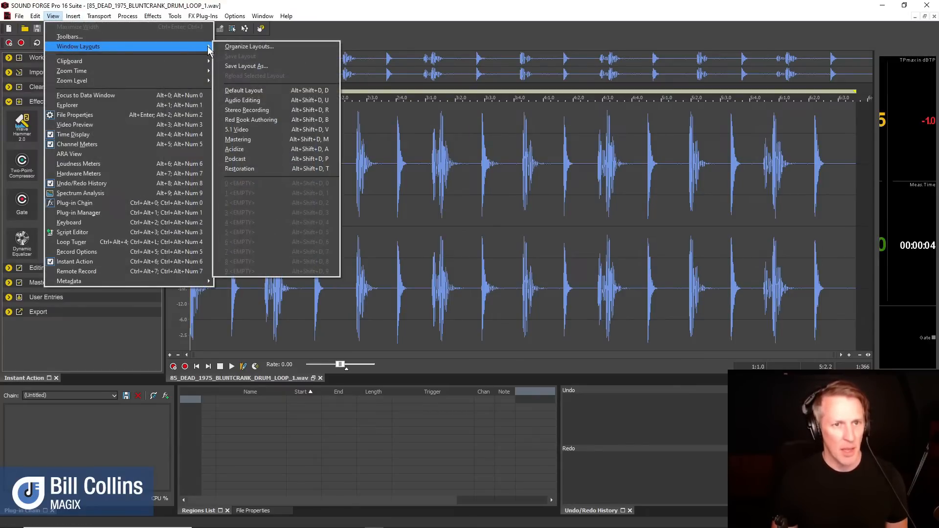
left_click(244, 91)
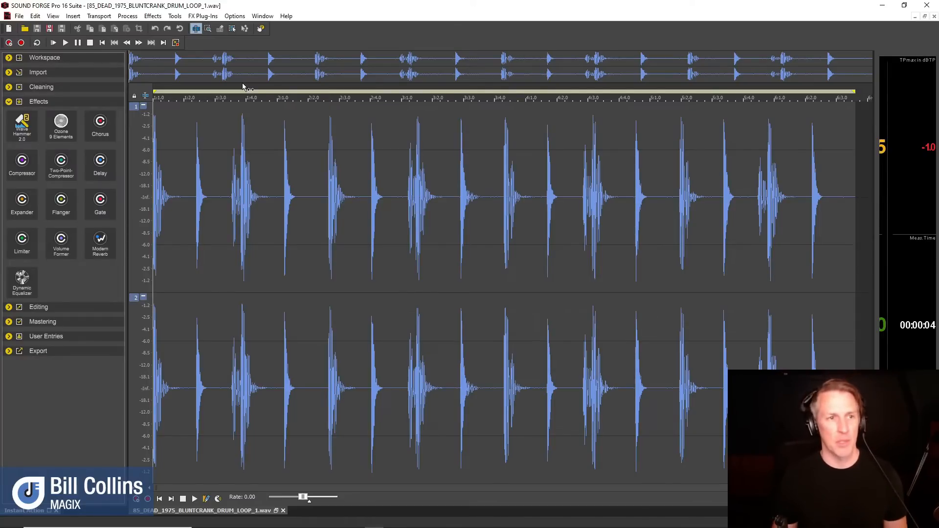
Step: Apply the Mastering window layout, widen the Channel Meters and bring the metadata attribute list into view
left_click(55, 17)
mouse_move(111, 46)
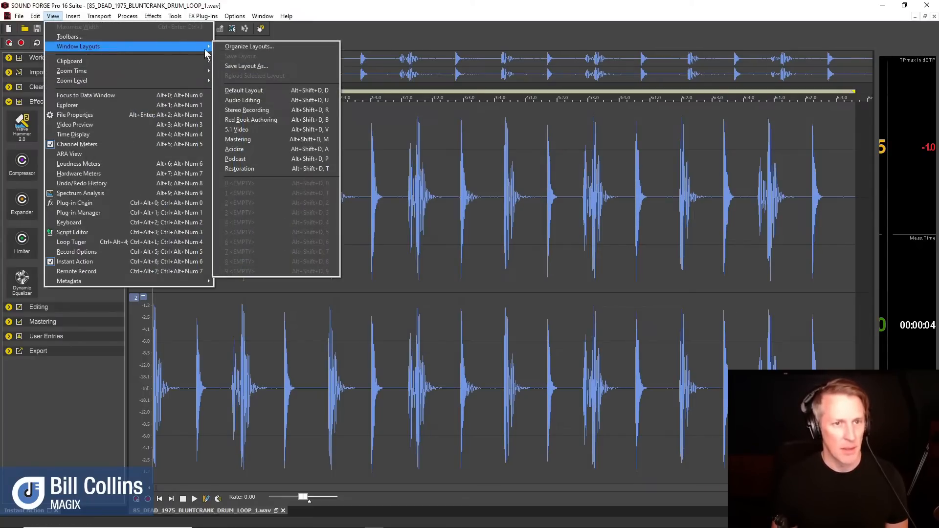
left_click(263, 139)
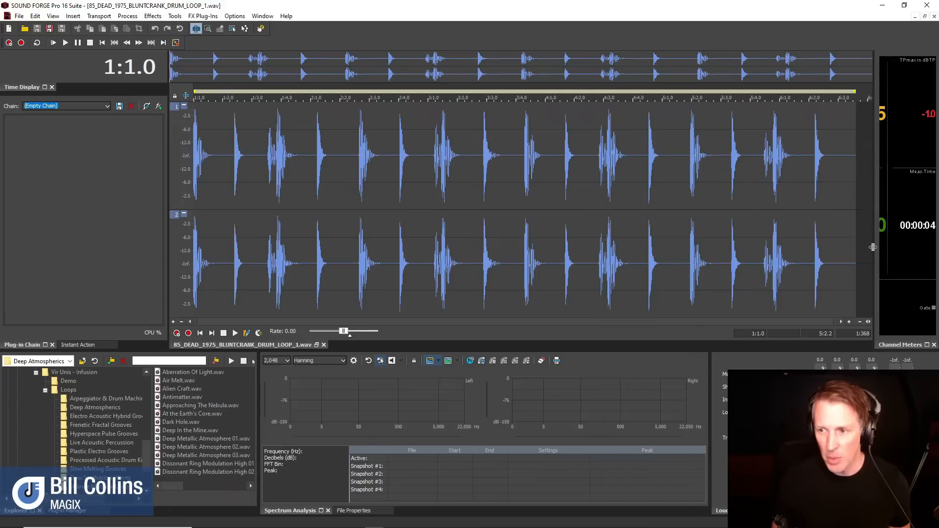
left_click_drag(876, 250, 690, 255)
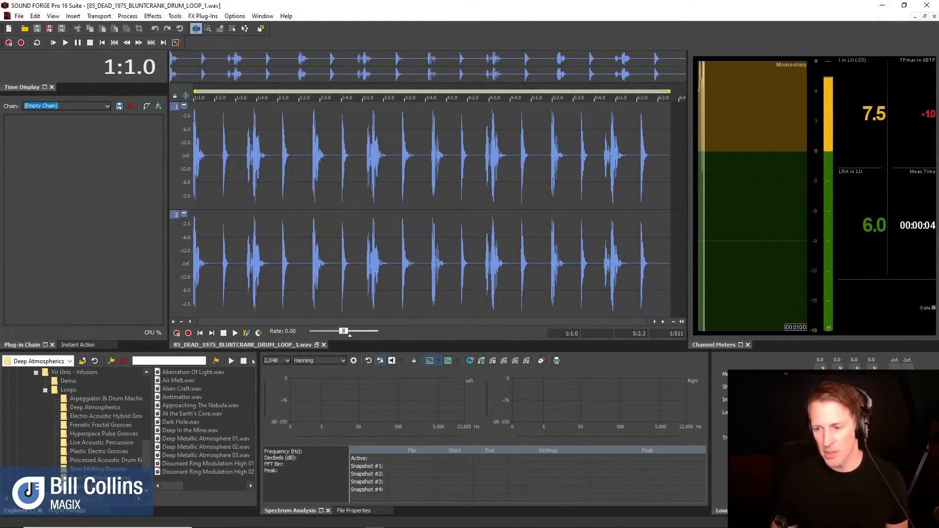
left_click(798, 511)
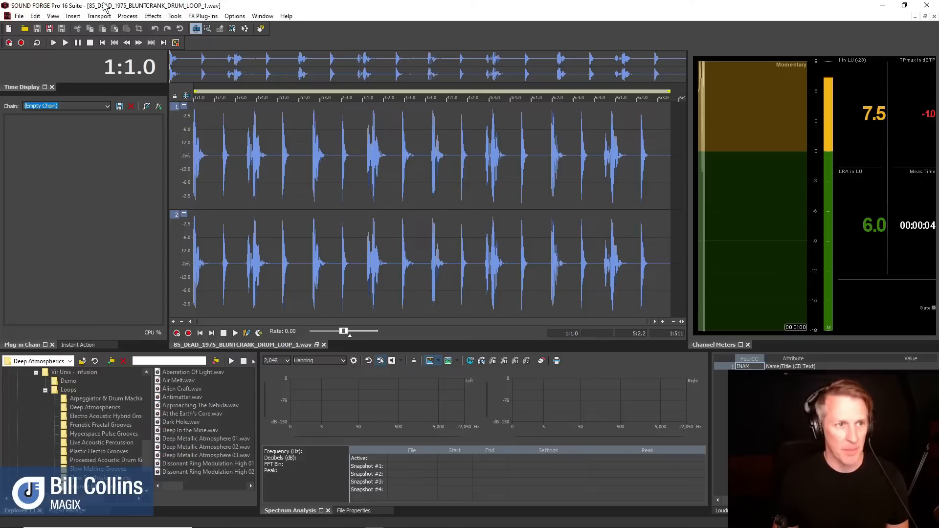
left_click(17, 17)
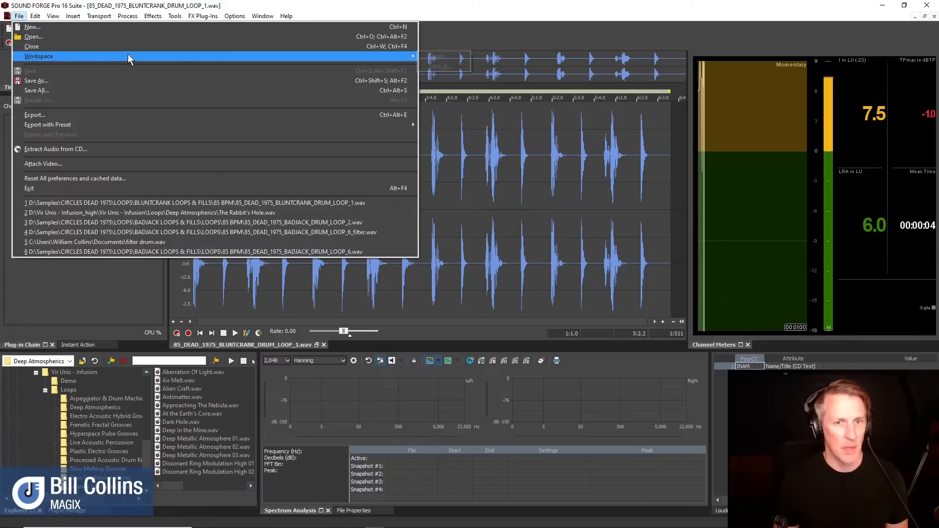
mouse_move(52, 18)
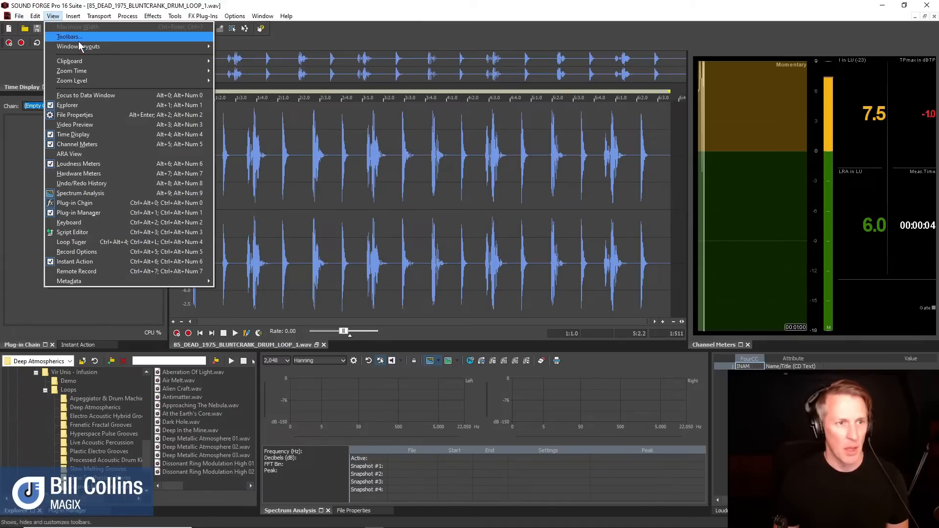
mouse_move(122, 46)
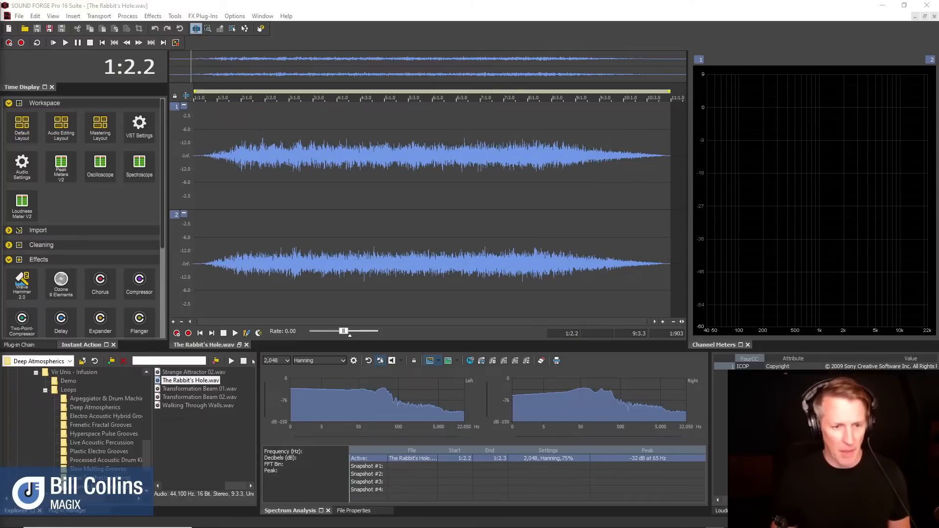
Step: Play a few seconds of The Rabbit's Hole.wav and stop playback
left_click(233, 333)
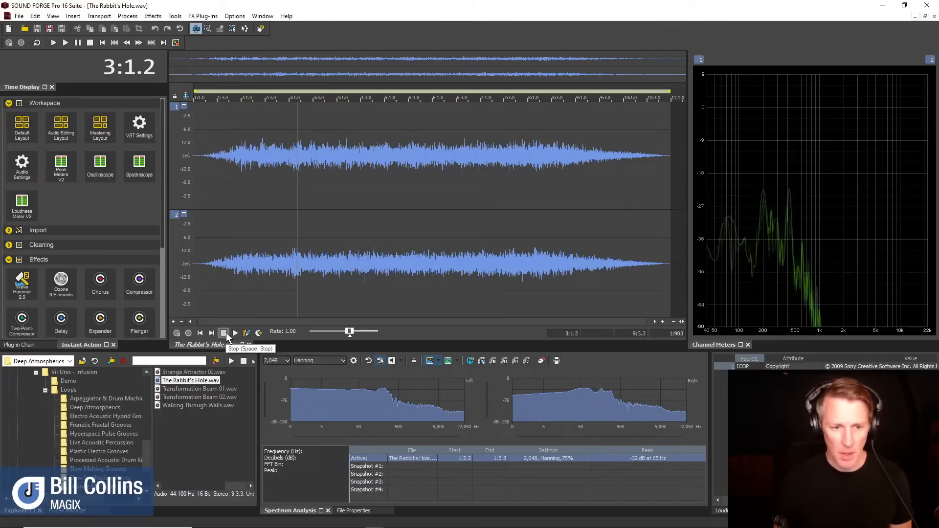
left_click(224, 334)
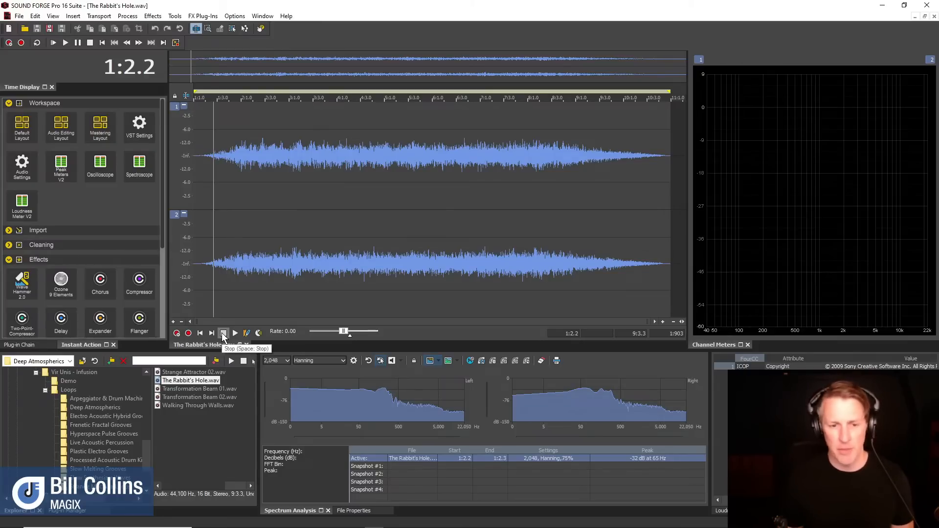
Step: Copy the entire waveform of The Rabbit's Hole.wav and paste it into two new sound files
double_click(238, 297)
key("ctrl+c")
key("ctrl+e")
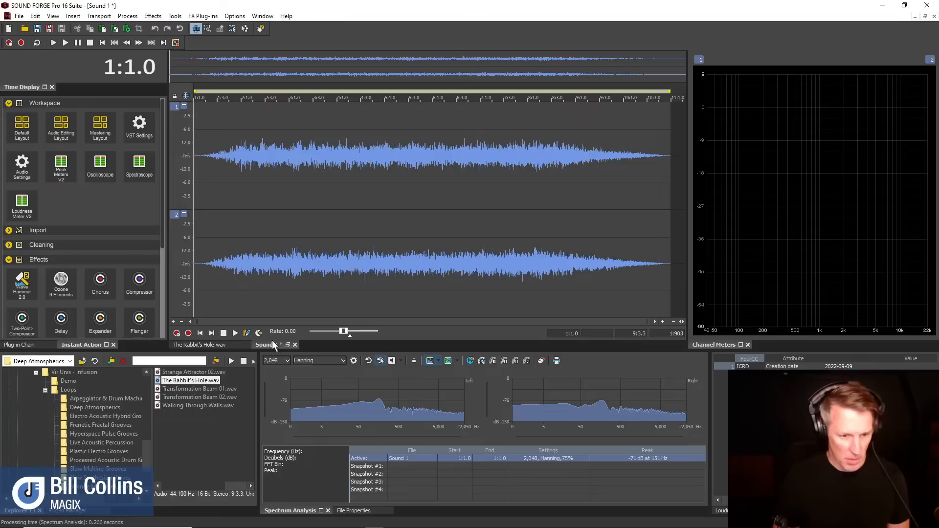
key("ctrl+e")
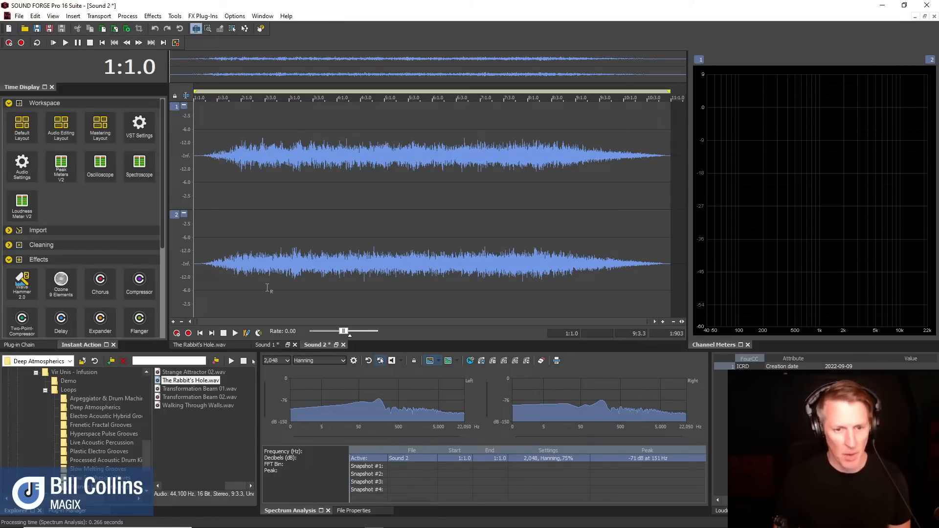
Step: Bring Sound 1 to the front and leave only the Effects category expanded in Instant Action
left_click(269, 345)
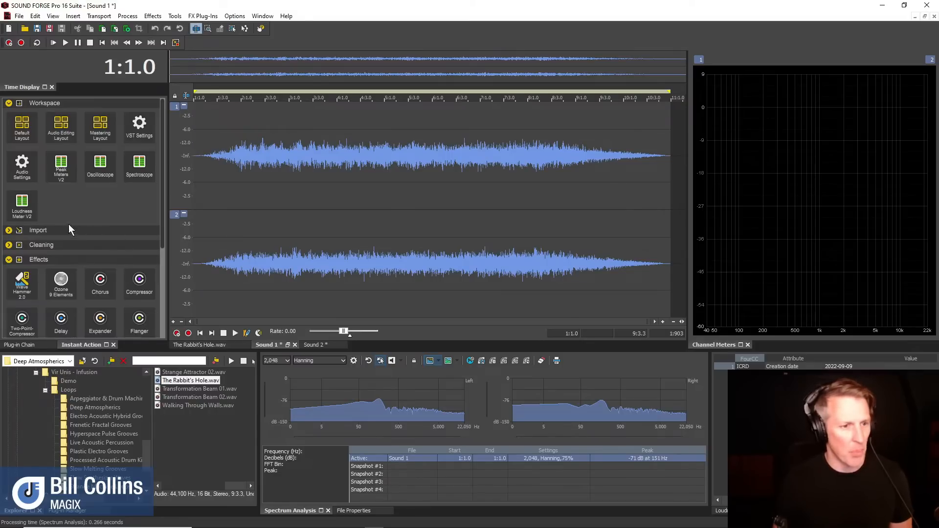
left_click(9, 104)
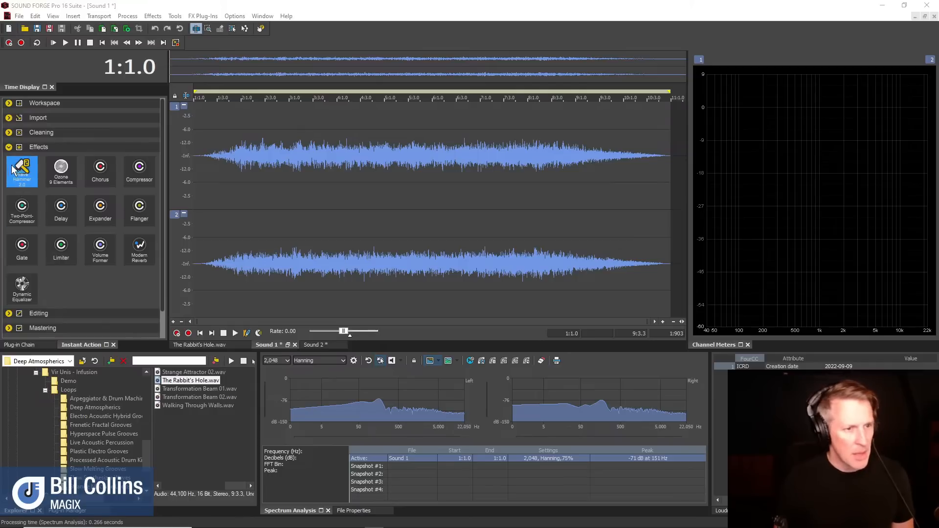
left_click(8, 147)
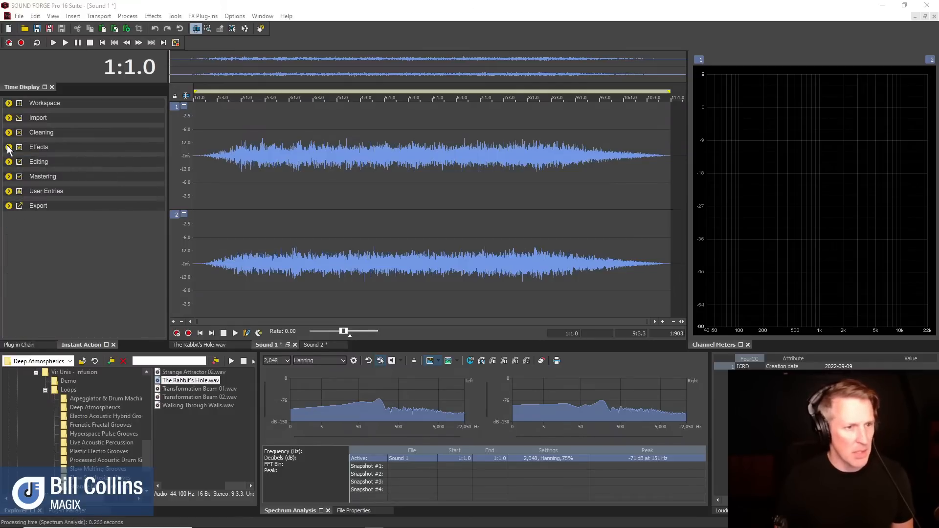
left_click(9, 103)
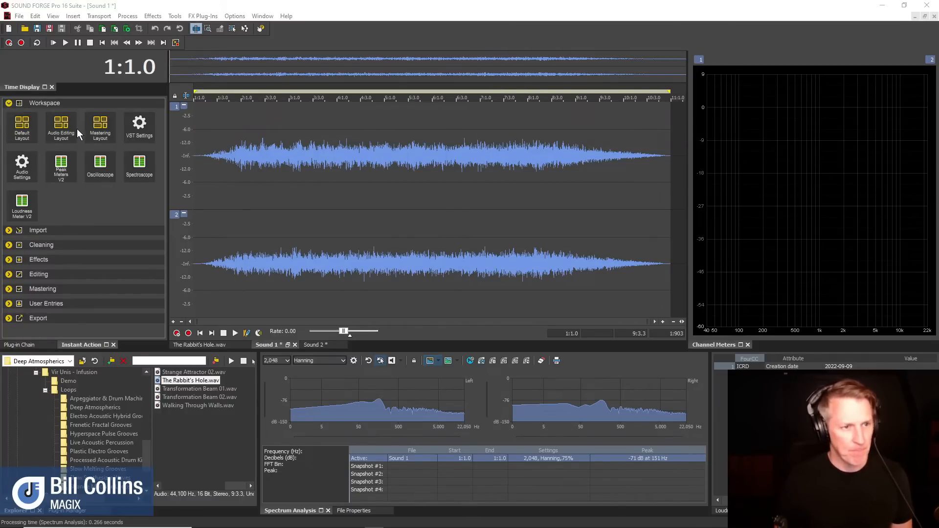
left_click(99, 125)
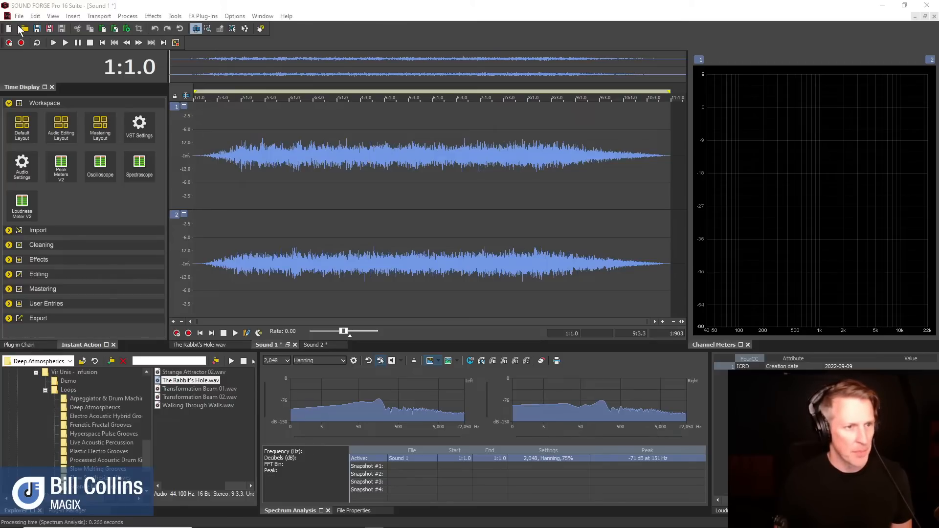
left_click(8, 103)
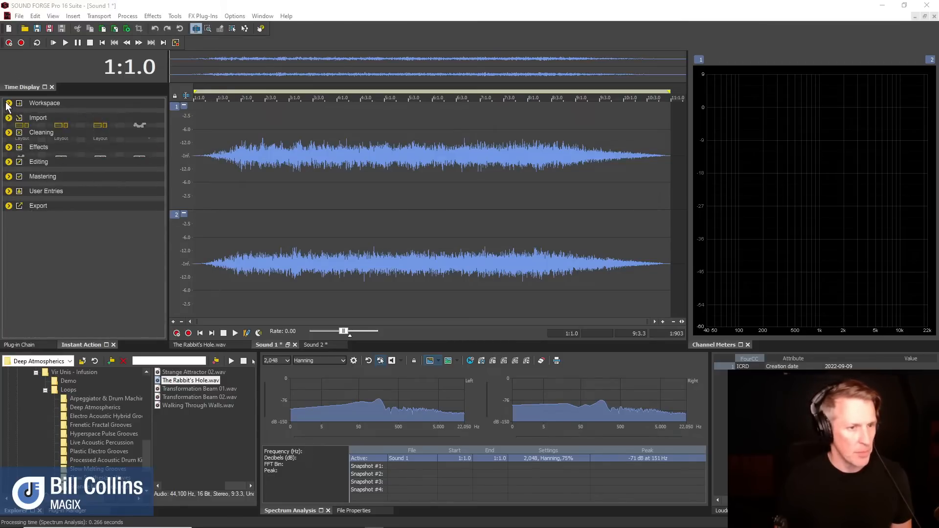
left_click(9, 147)
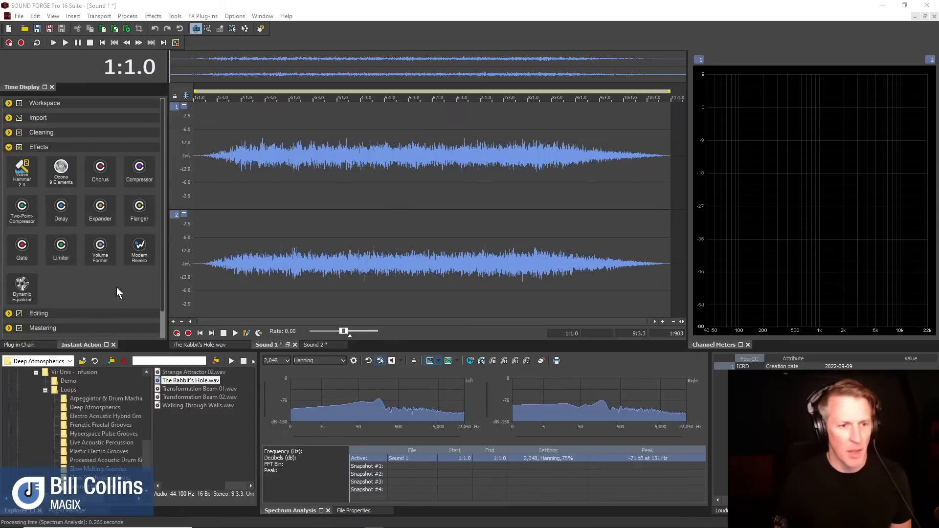
Step: Preview Modern Reverb with the Big Hall preset on Sound 1 and apply it to the audio
left_click(136, 255)
scroll(428, 321, "down", 4)
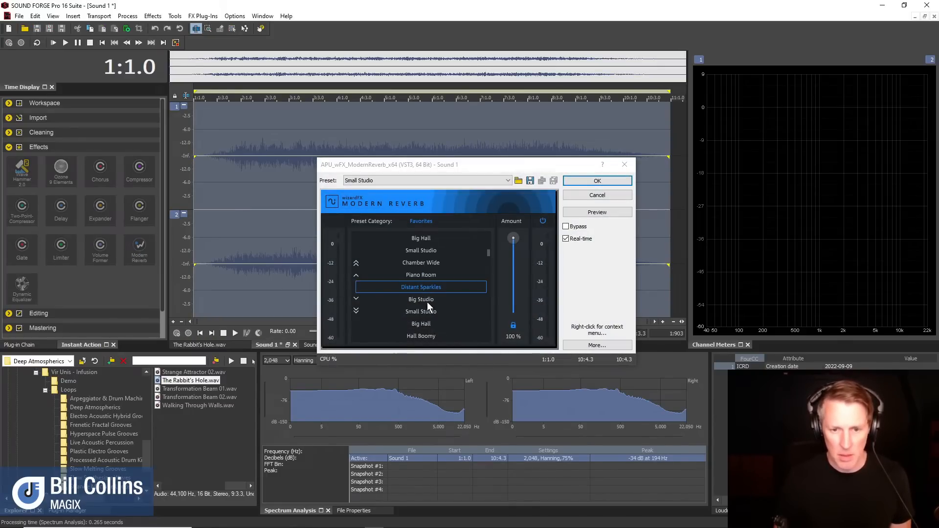
left_click(422, 323)
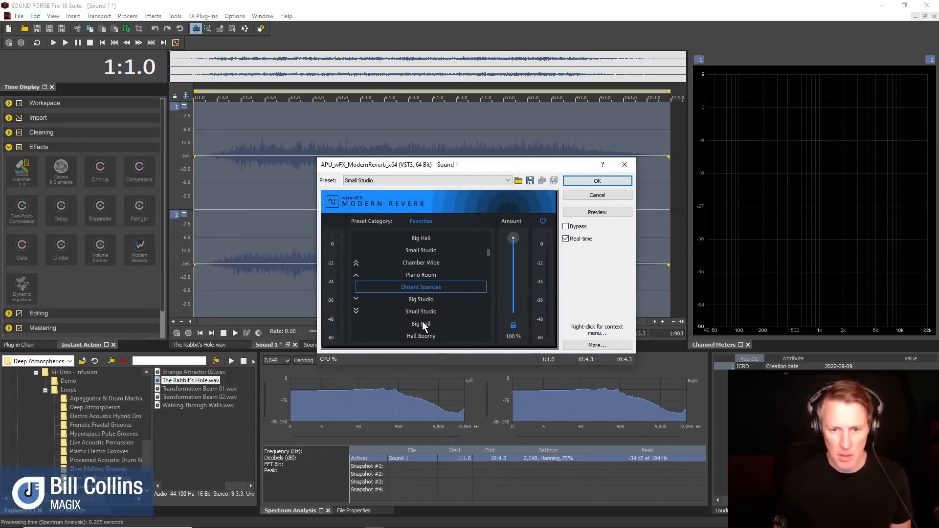
left_click(594, 216)
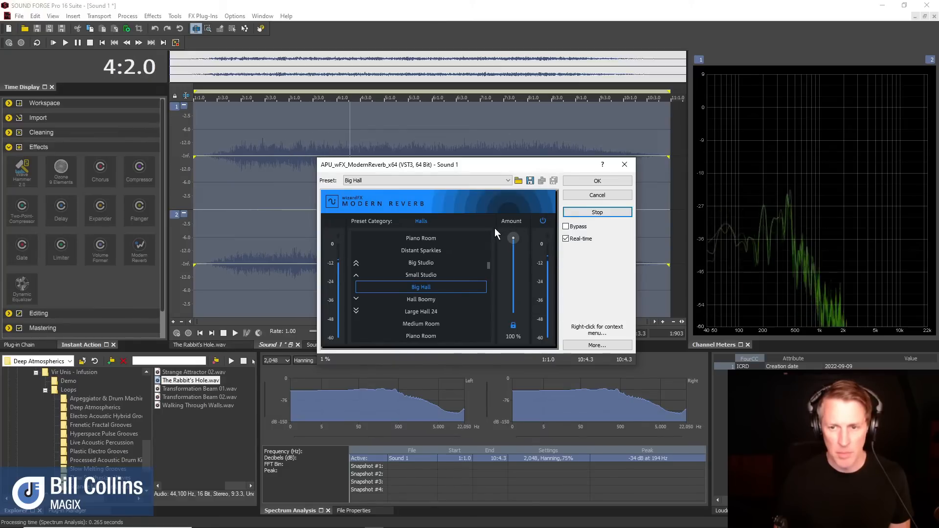
left_click(588, 214)
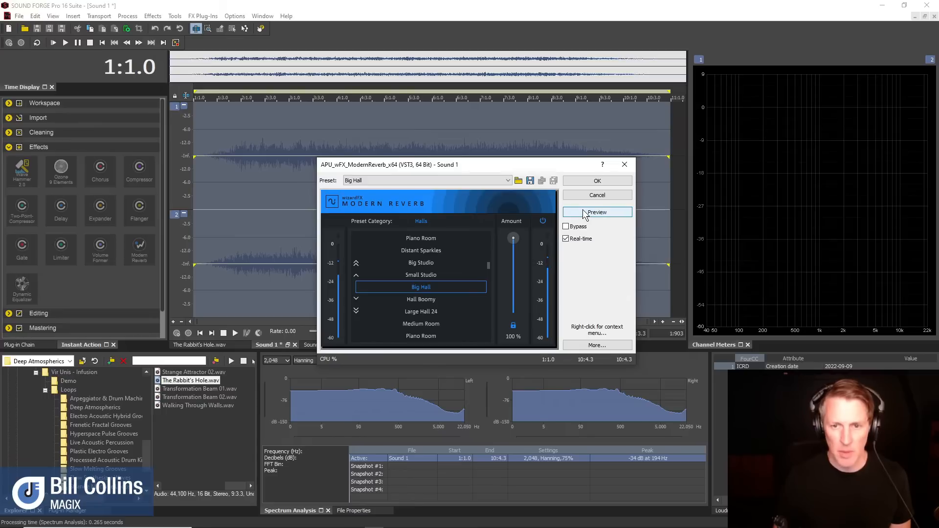
left_click(595, 181)
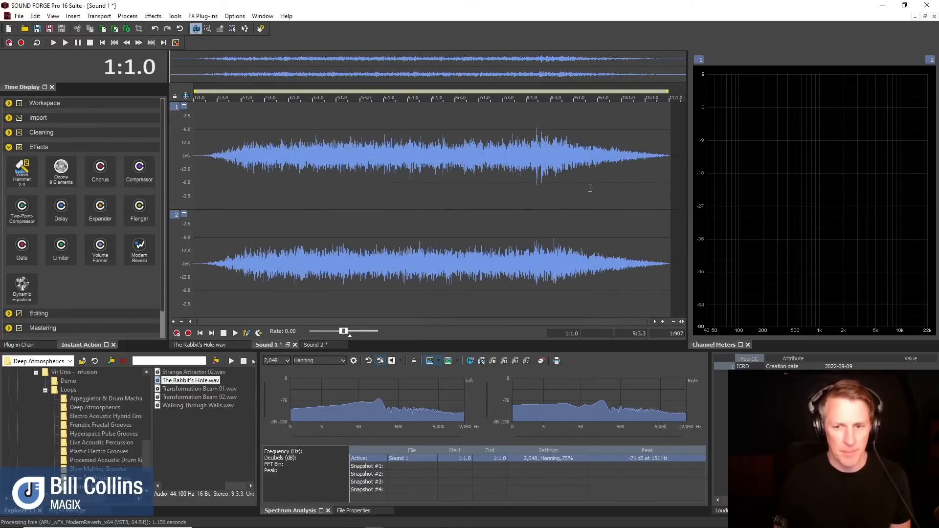
Step: Reverse the audio in Sound 2 and apply Modern Reverb to it with the Large Hall 24 preset
left_click(313, 343)
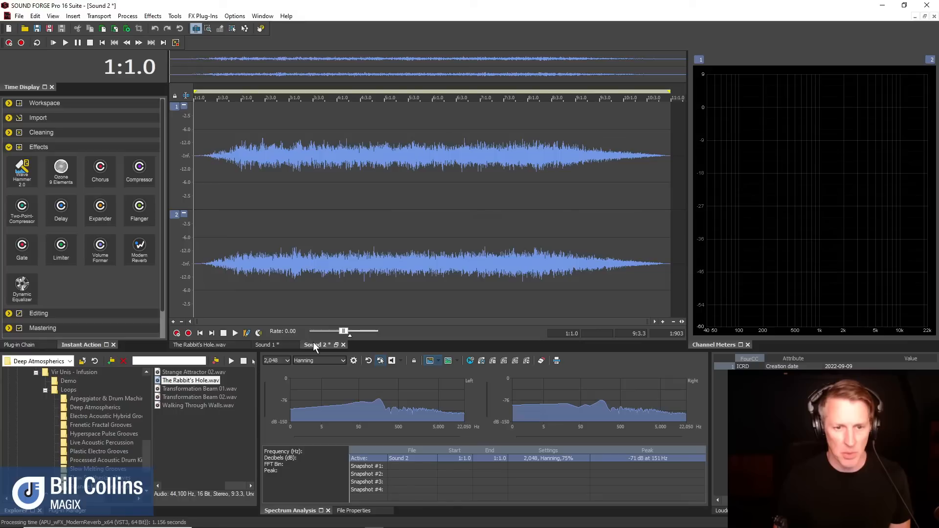
left_click(128, 16)
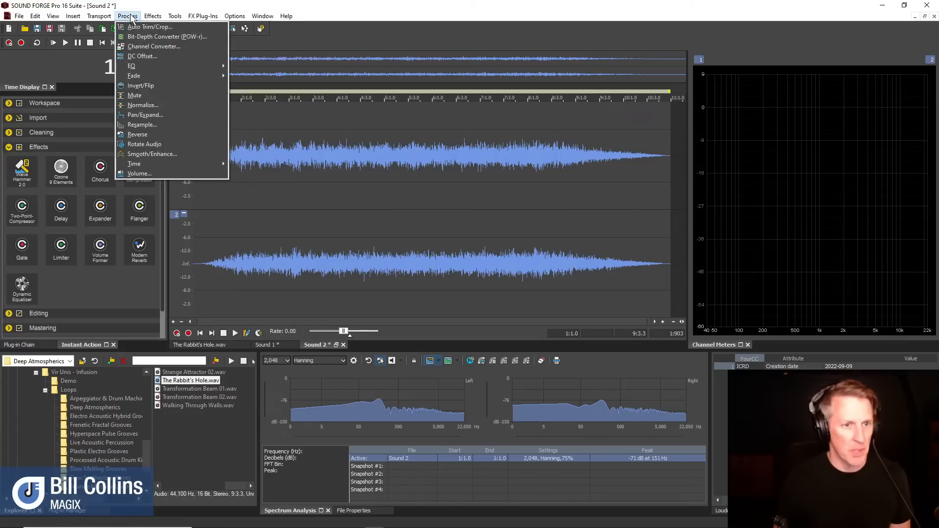
left_click(149, 134)
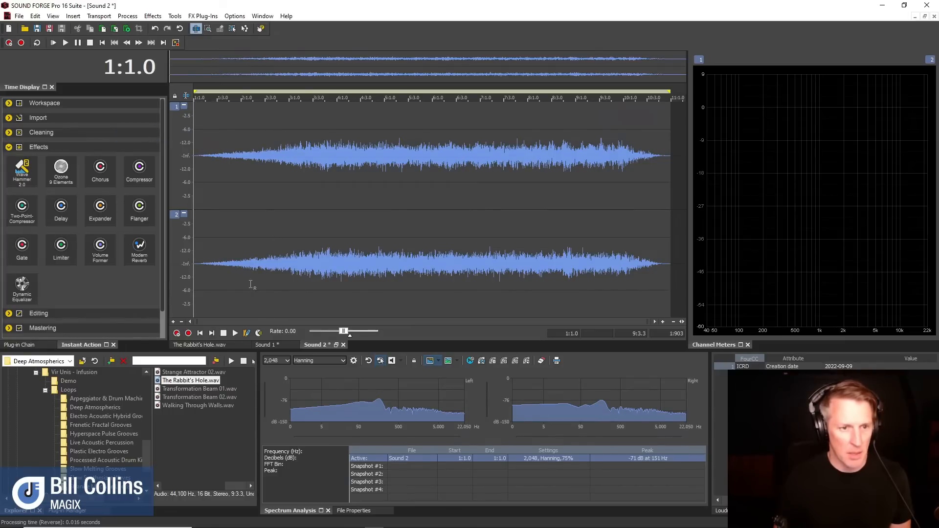
left_click(143, 246)
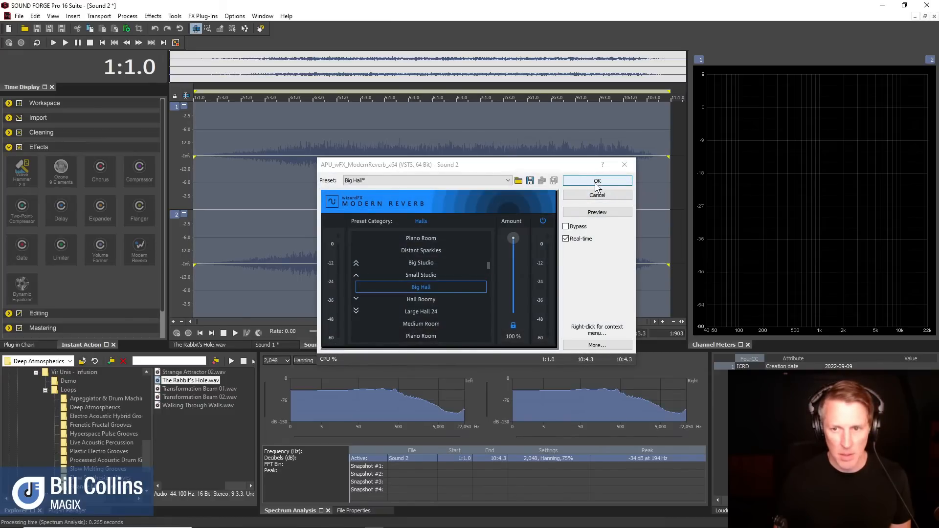
left_click(448, 312)
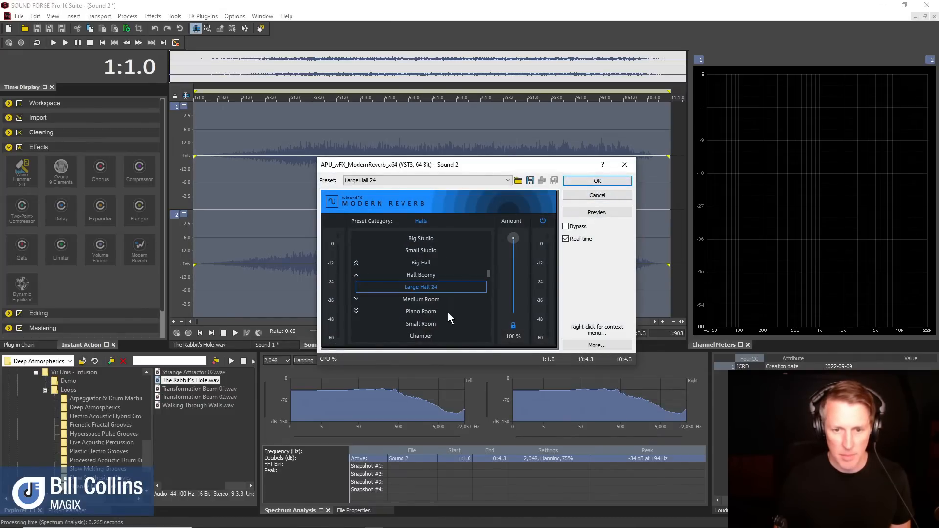
left_click(598, 181)
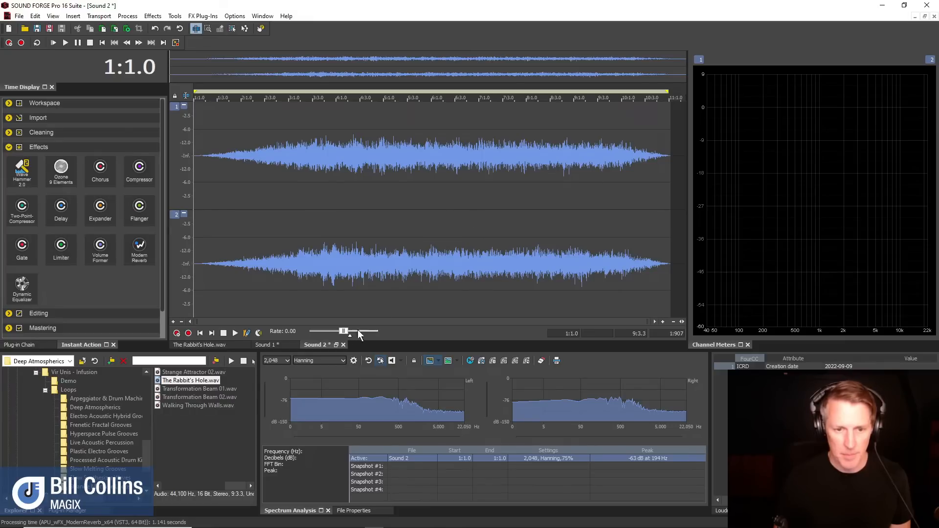
Step: Play a few seconds of Sound 2, stop playback and compare the waveforms of The Rabbit's Hole.wav, Sound 1 and Sound 2
left_click(234, 333)
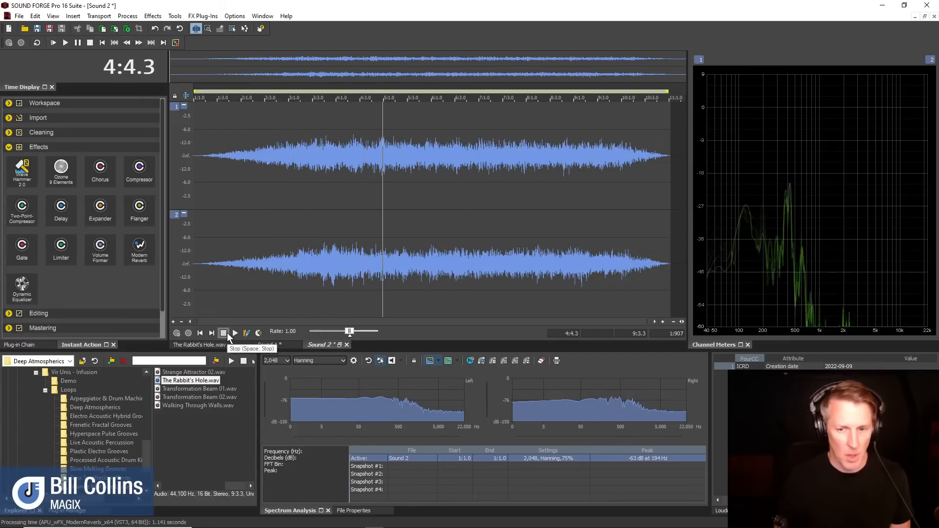
left_click(227, 332)
left_click(209, 343)
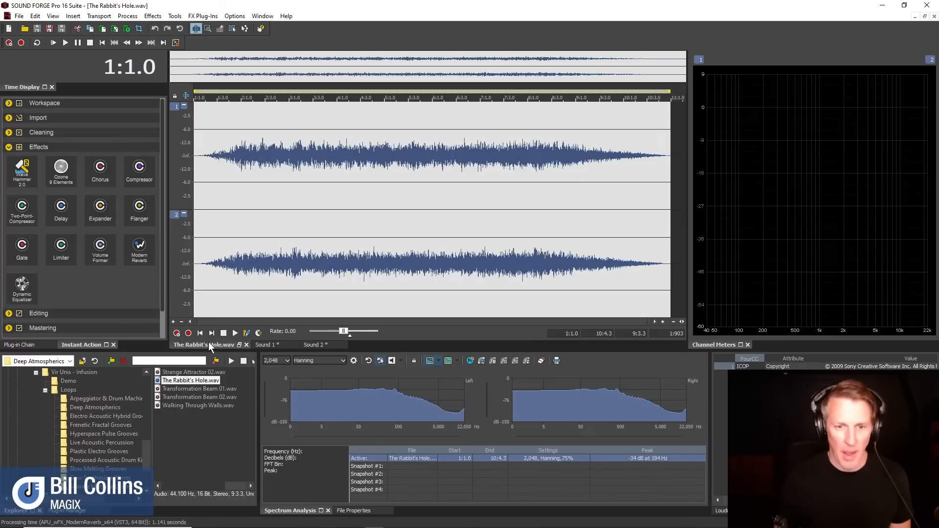
left_click(264, 345)
left_click(311, 345)
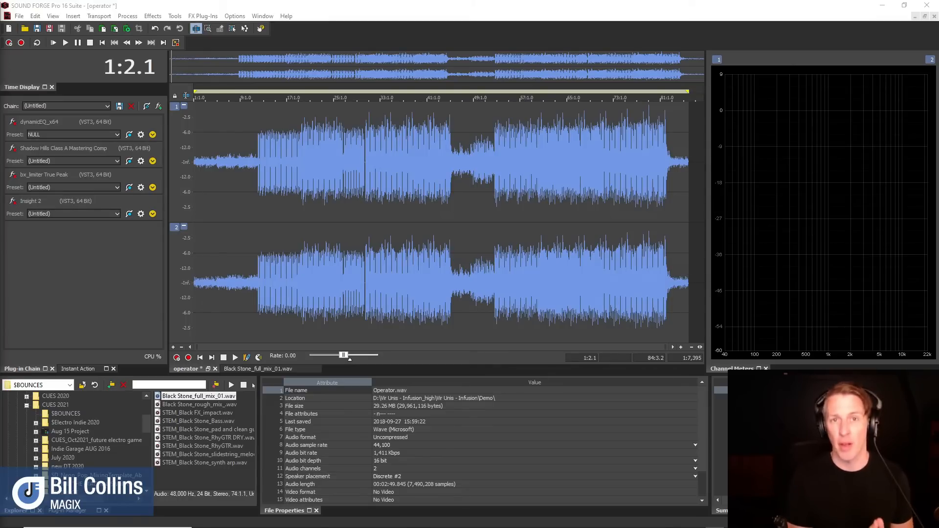
Step: Open the Batch Converter for Operator.wav and examine the effects available for its Processing section
left_click(175, 16)
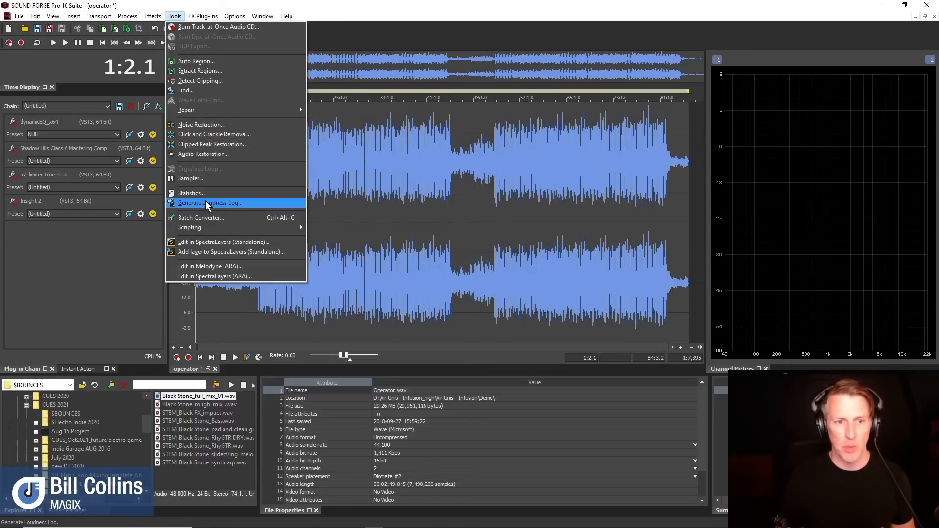
left_click(208, 217)
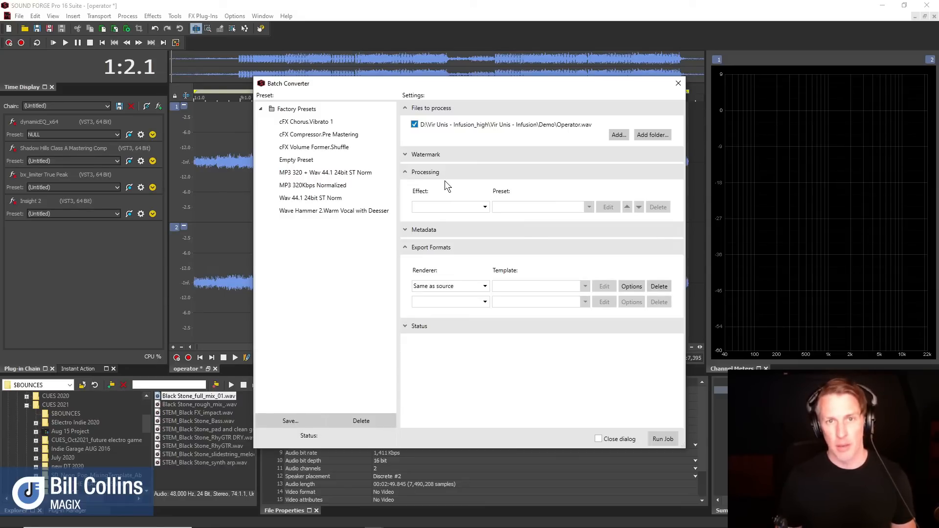
left_click(484, 208)
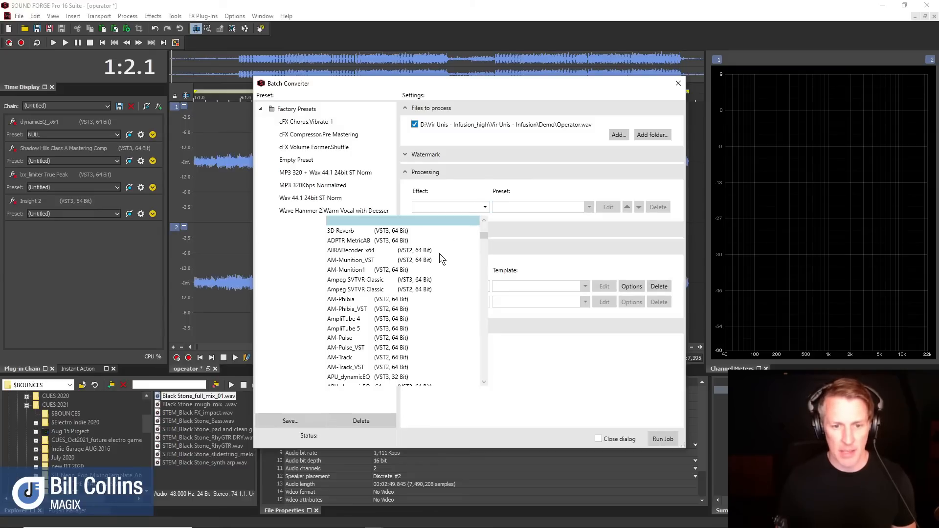
scroll(400, 313, "down", 4)
scroll(400, 320, "down", 15)
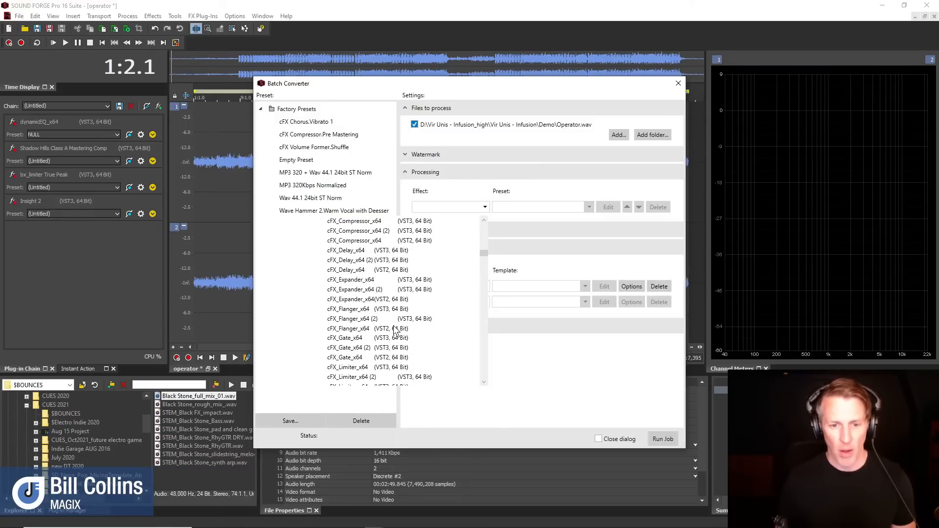
scroll(394, 330, "down", 12)
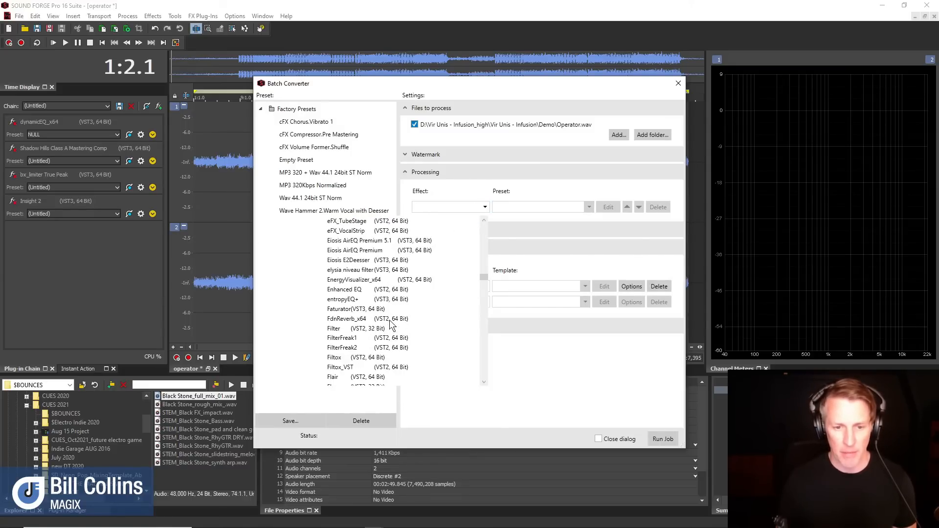
scroll(390, 322, "up", 20)
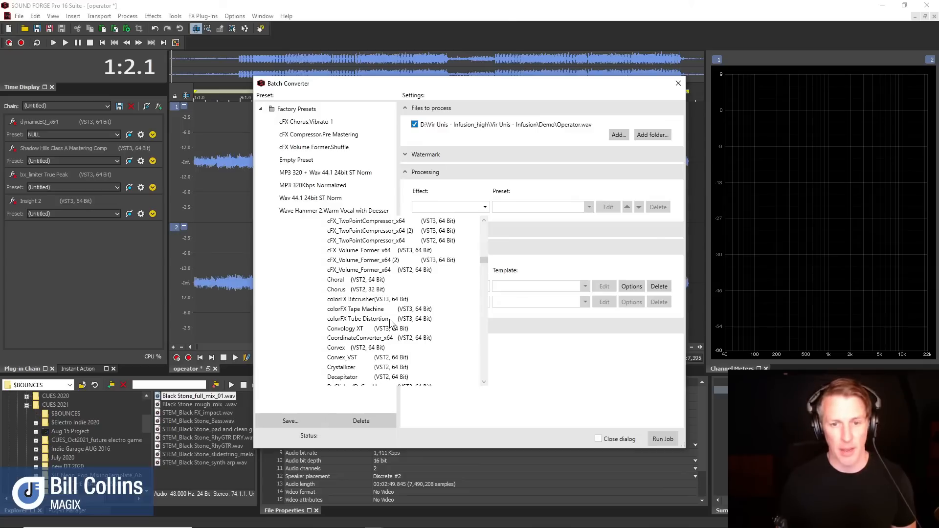
scroll(390, 323, "up", 5)
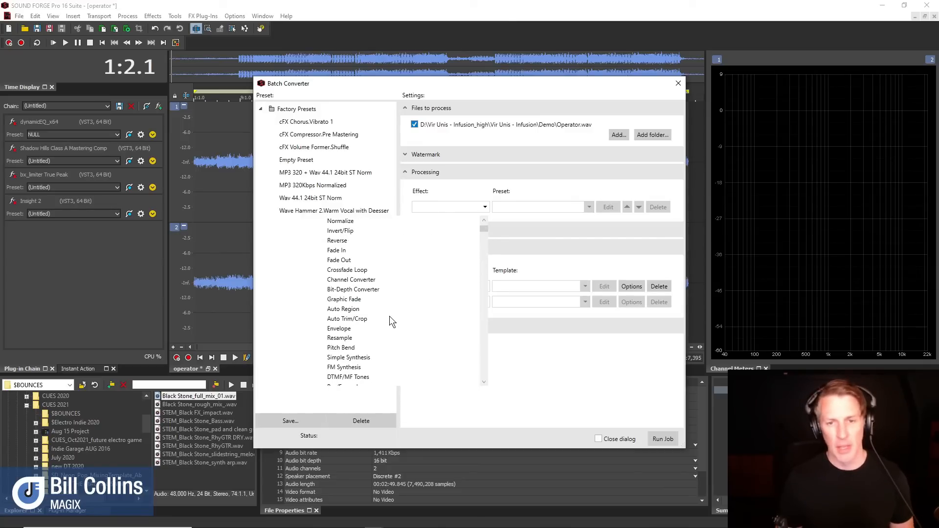
left_click(562, 175)
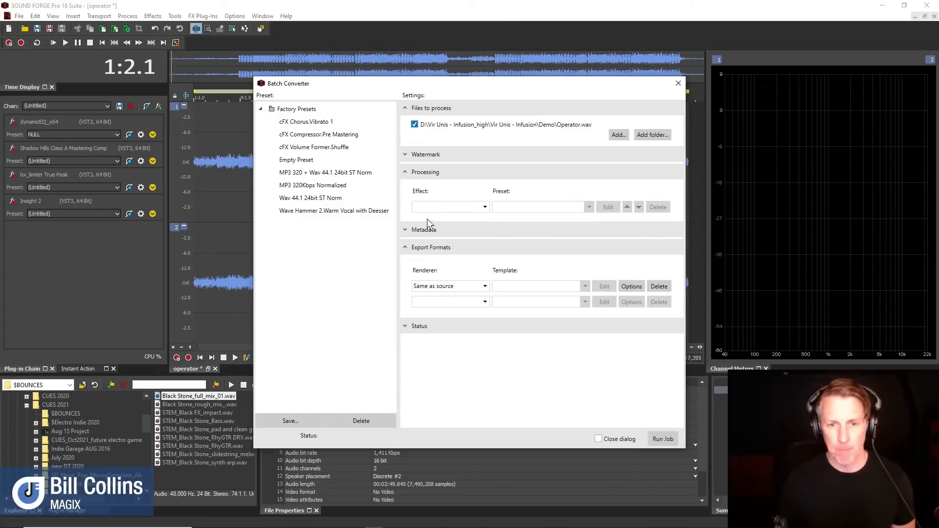
Step: Examine the Batch Converter's metadata fields and export renderer choices, and close the converter without running a job
left_click(405, 231)
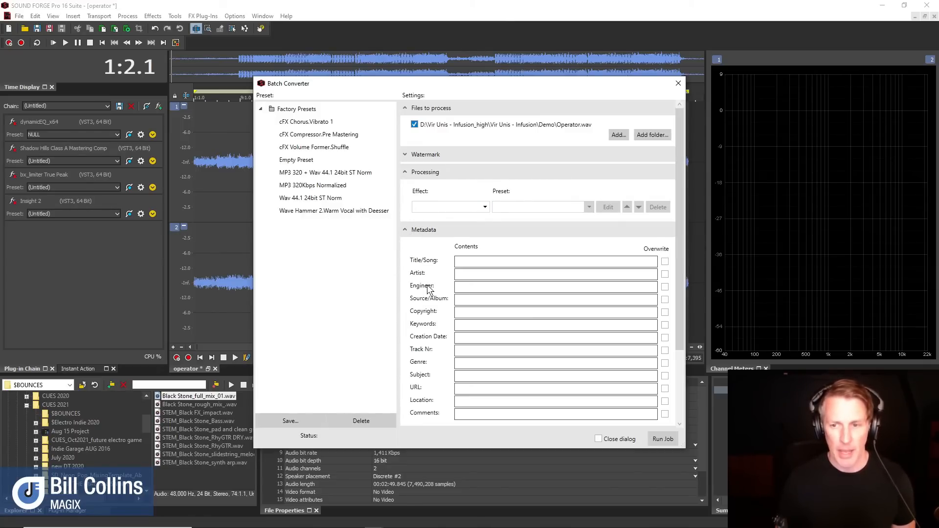
scroll(429, 290, "down", 2)
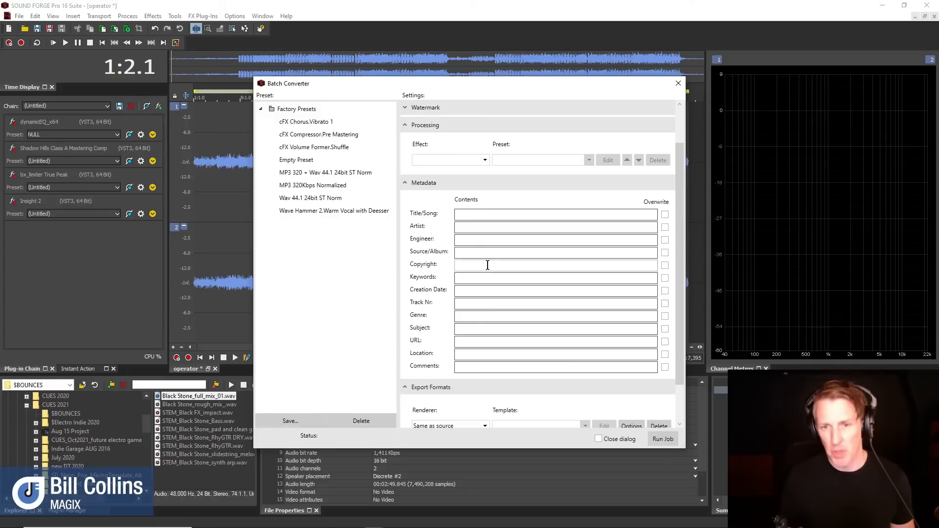
left_click(404, 183)
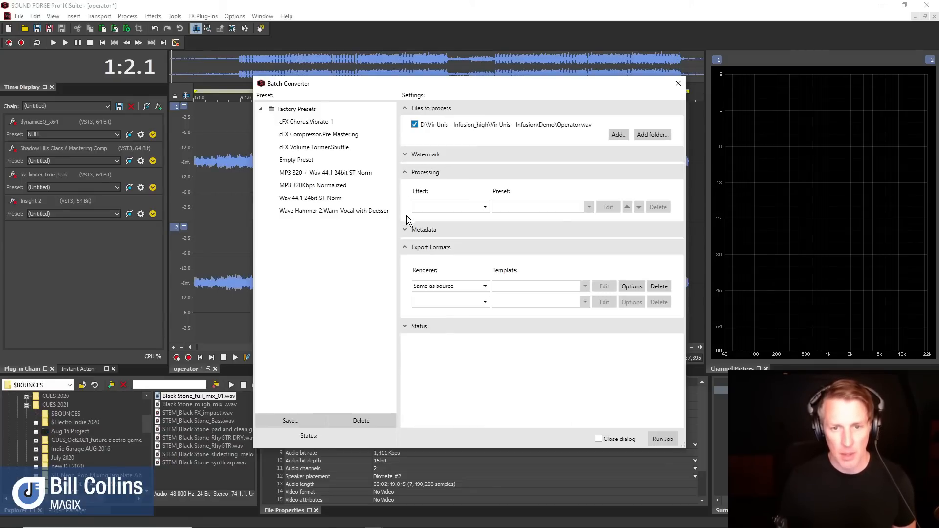
left_click(485, 287)
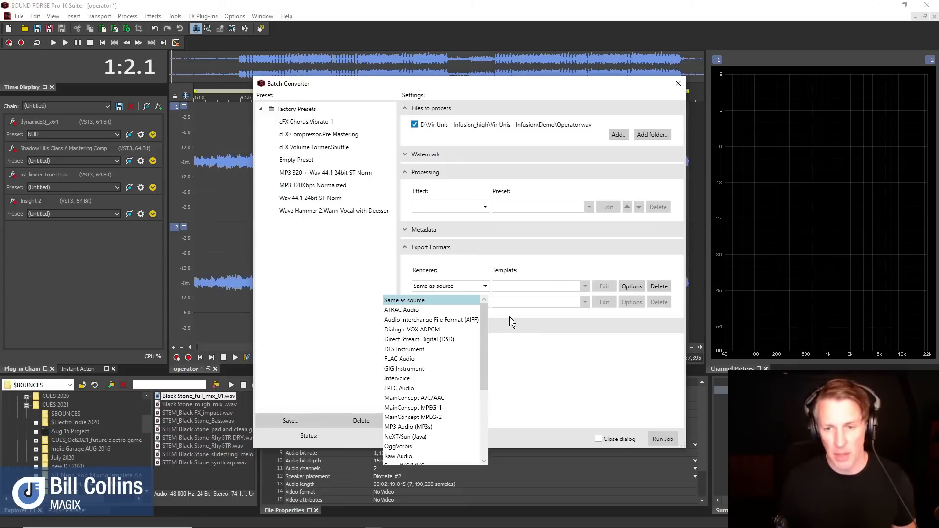
left_click(547, 360)
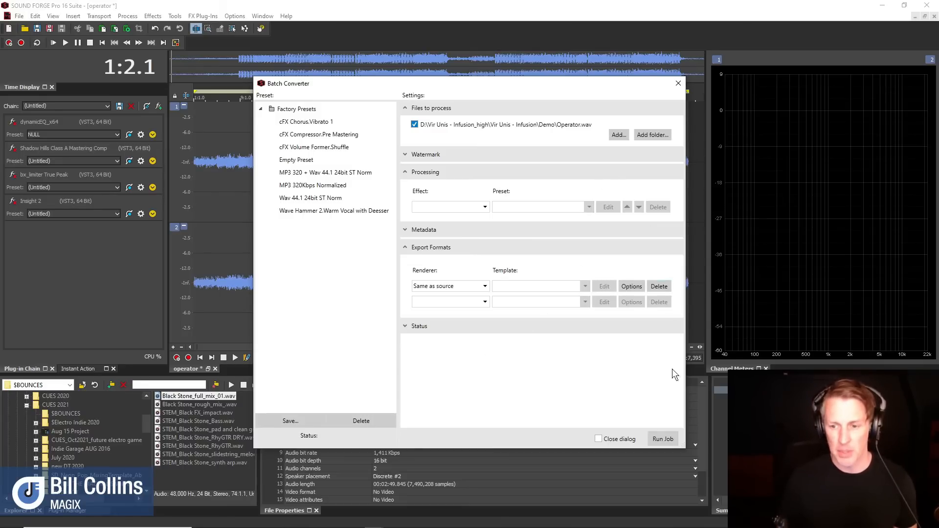
left_click(678, 84)
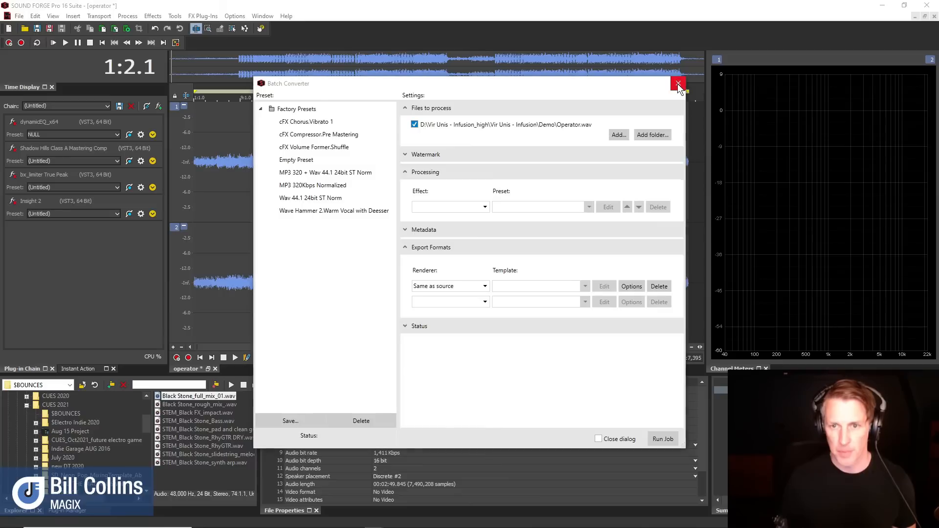
Step: Finish closing the Batch Converter and look over the other available audio tools, down to Scripting
left_click(485, 300)
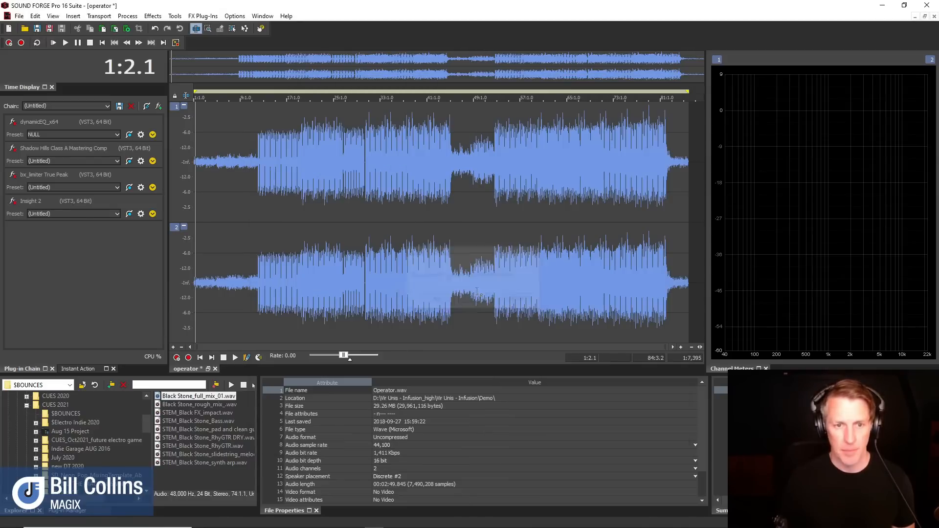
left_click(175, 16)
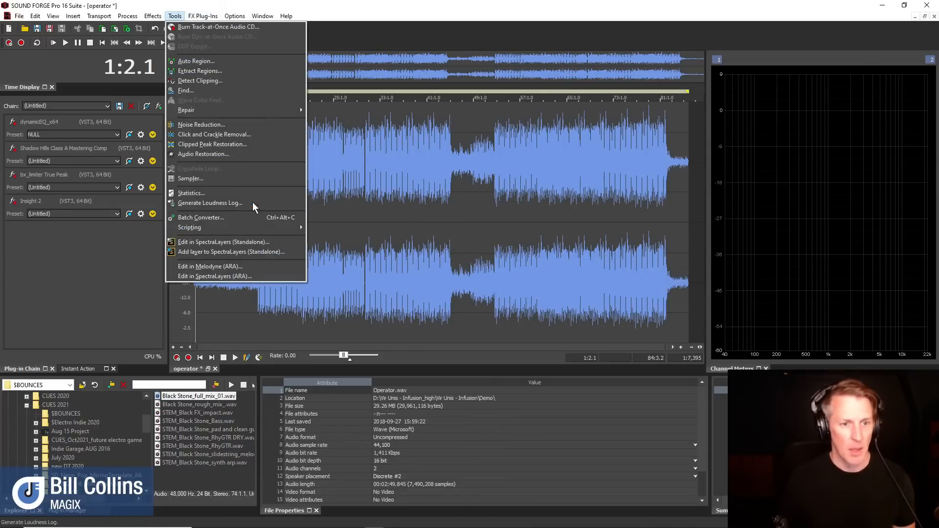
mouse_move(249, 227)
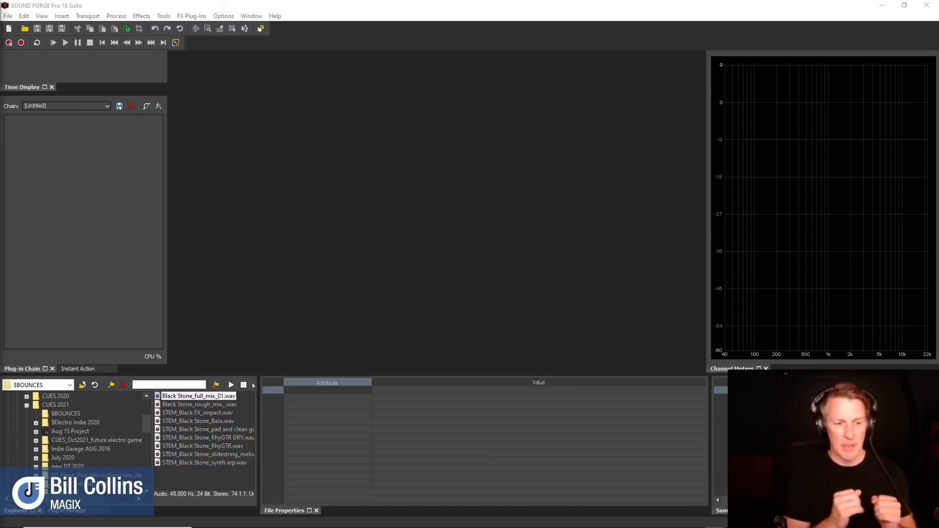
Step: Open the recorder in Remote Record mode and position its compact window above the paragraph in the text document
left_click(175, 42)
left_click_drag(210, 21, 383, 105)
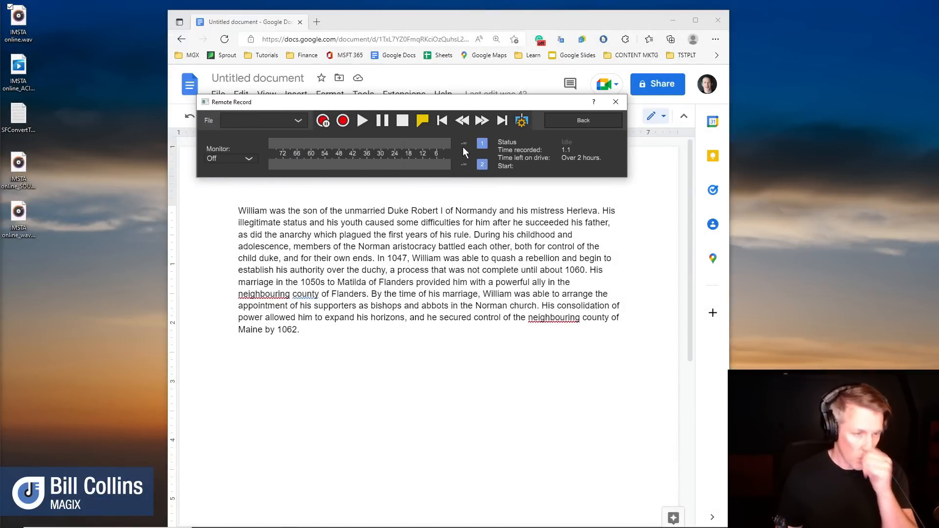
left_click_drag(418, 103, 425, 96)
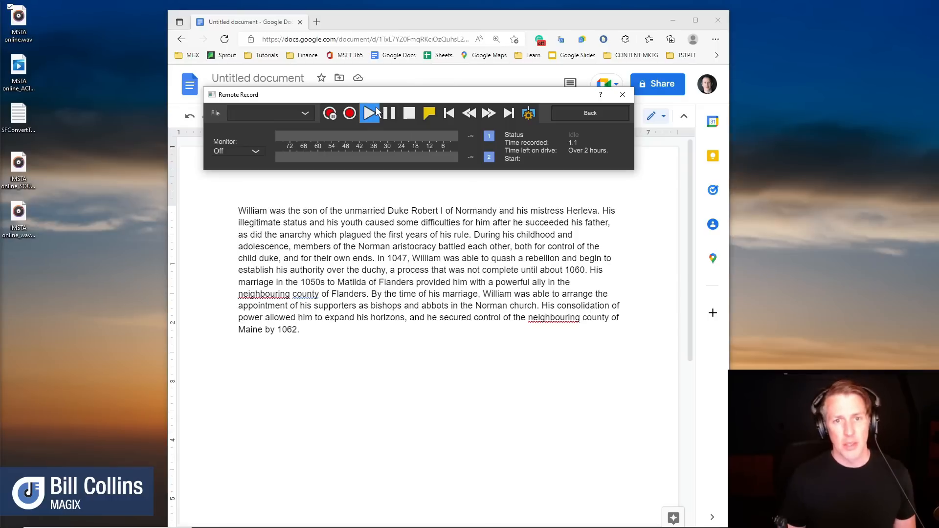
Step: Record about 16 measures of audio with a marker near measure 11, and return to the full editor with the recorder closed
left_click(351, 114)
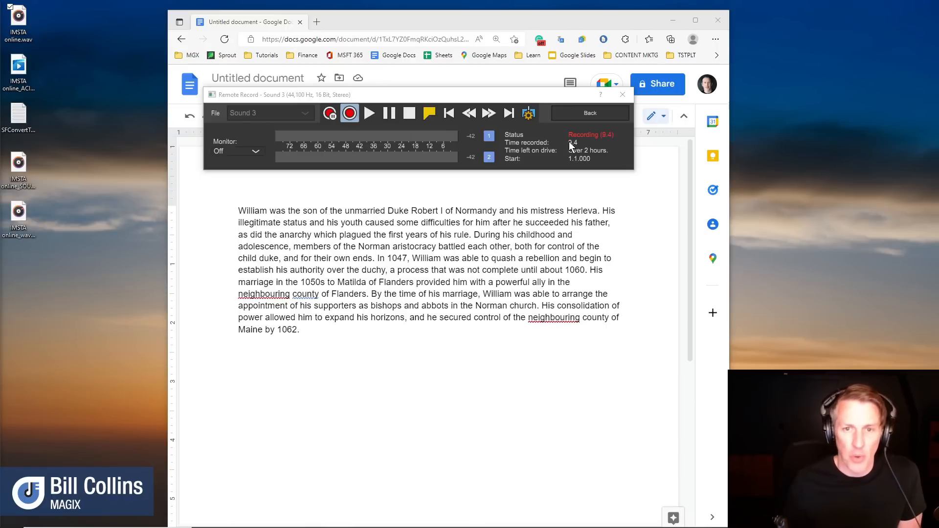
left_click(429, 113)
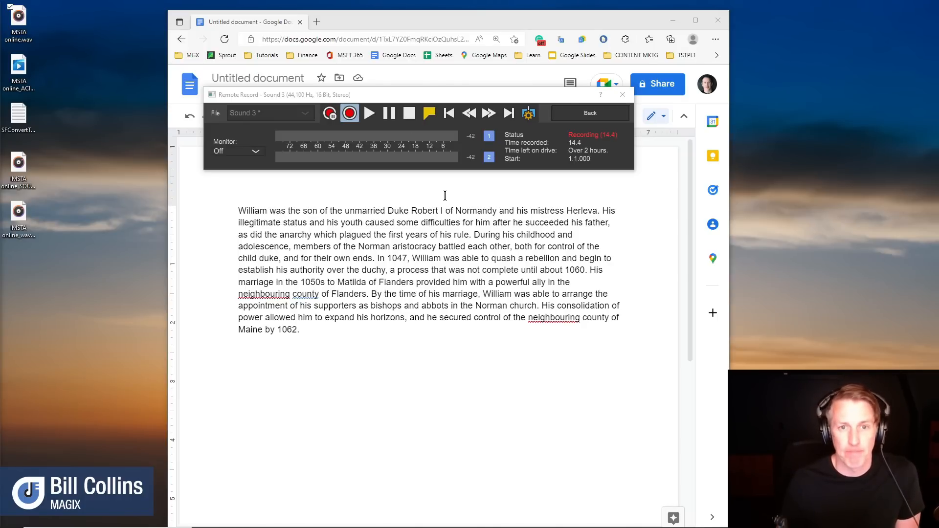
left_click(410, 114)
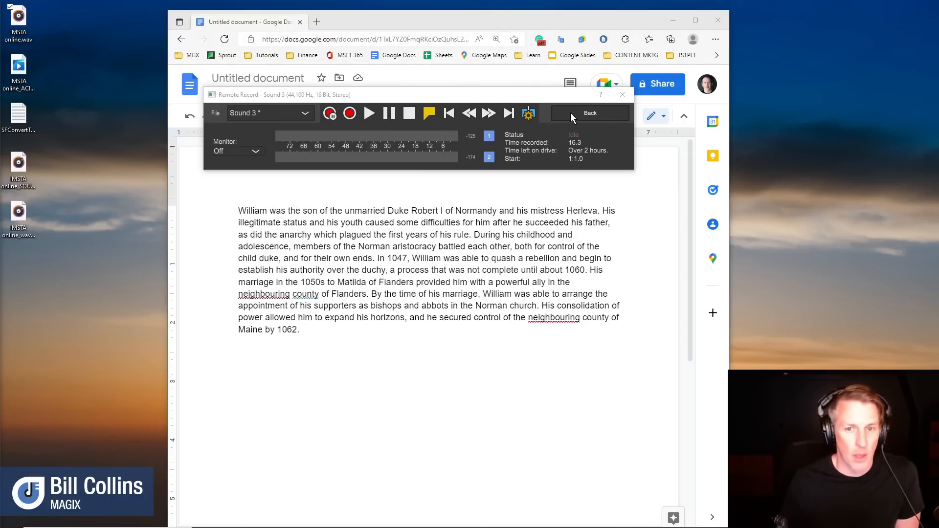
left_click(570, 112)
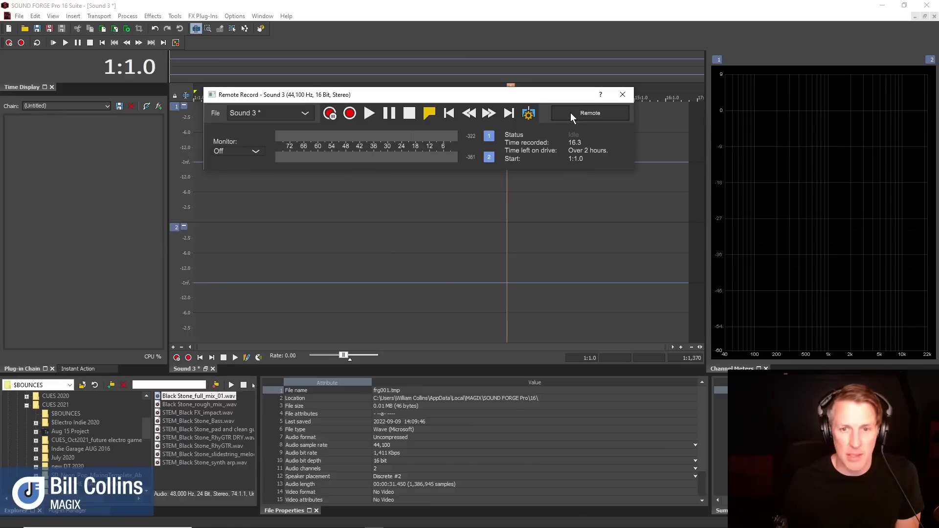
left_click(623, 95)
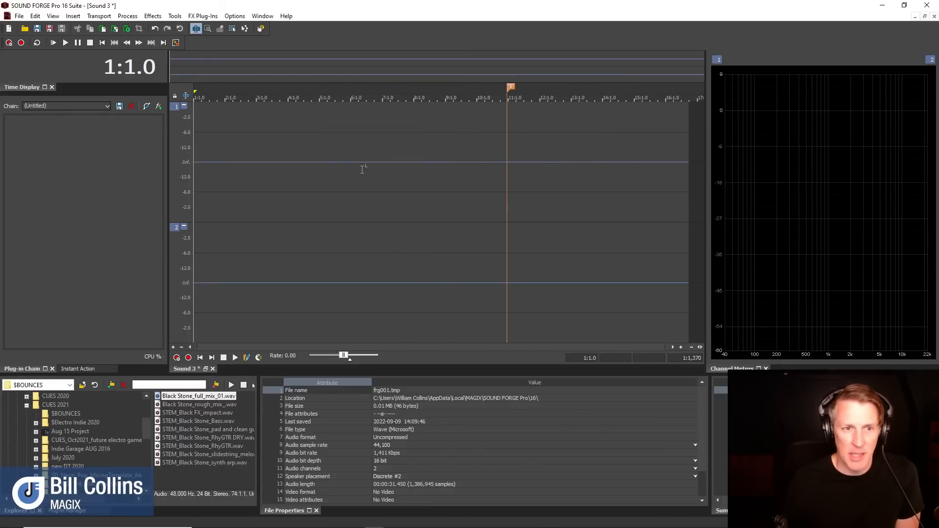